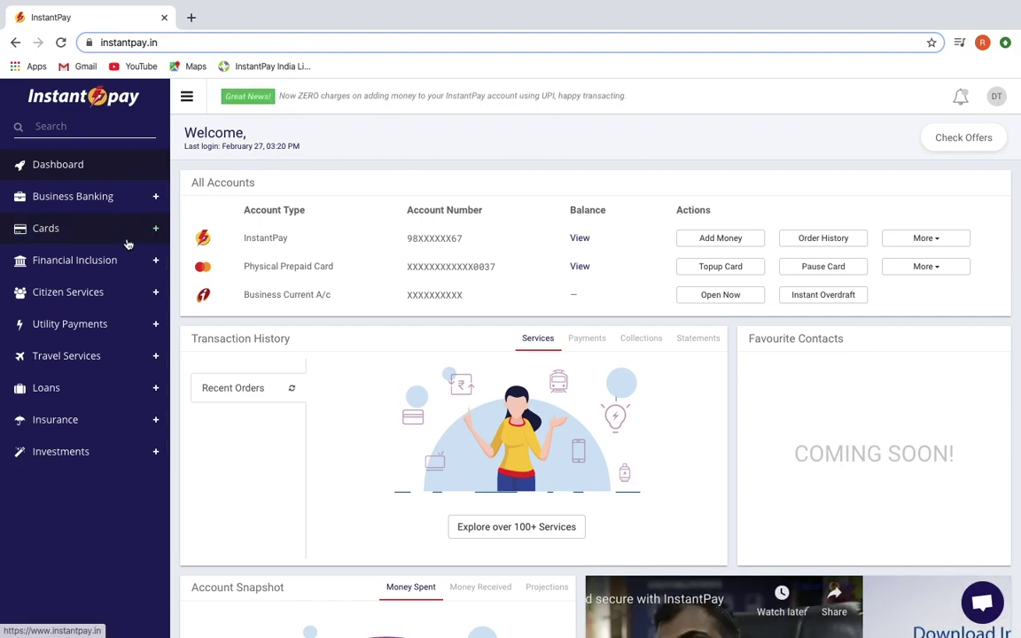
Step: Go to Citizen Services > PAN Card in InstantPay and start a new PAN application
left_click(127, 299)
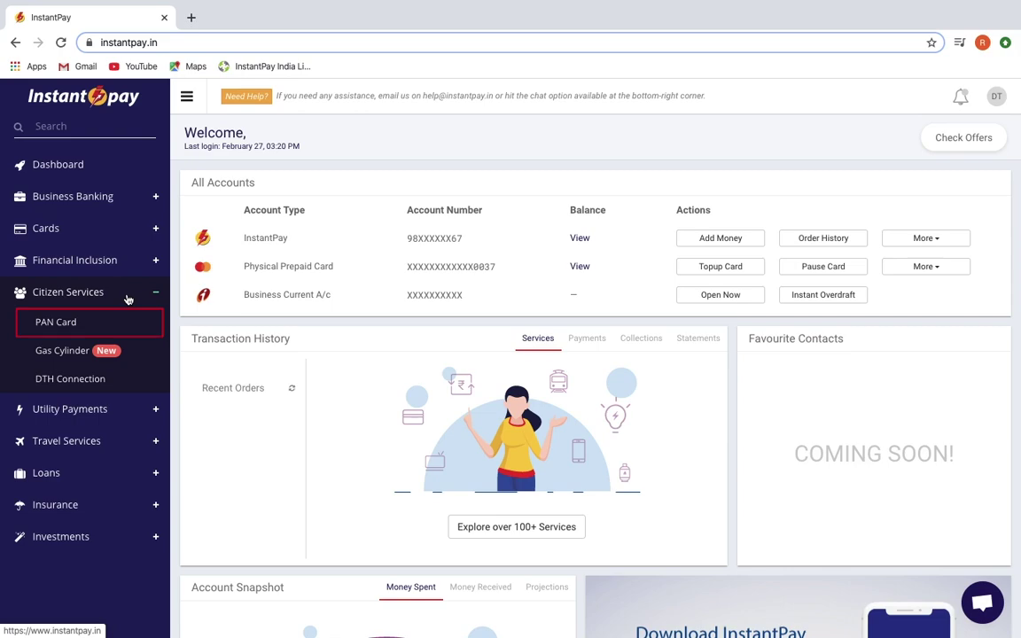
left_click(100, 325)
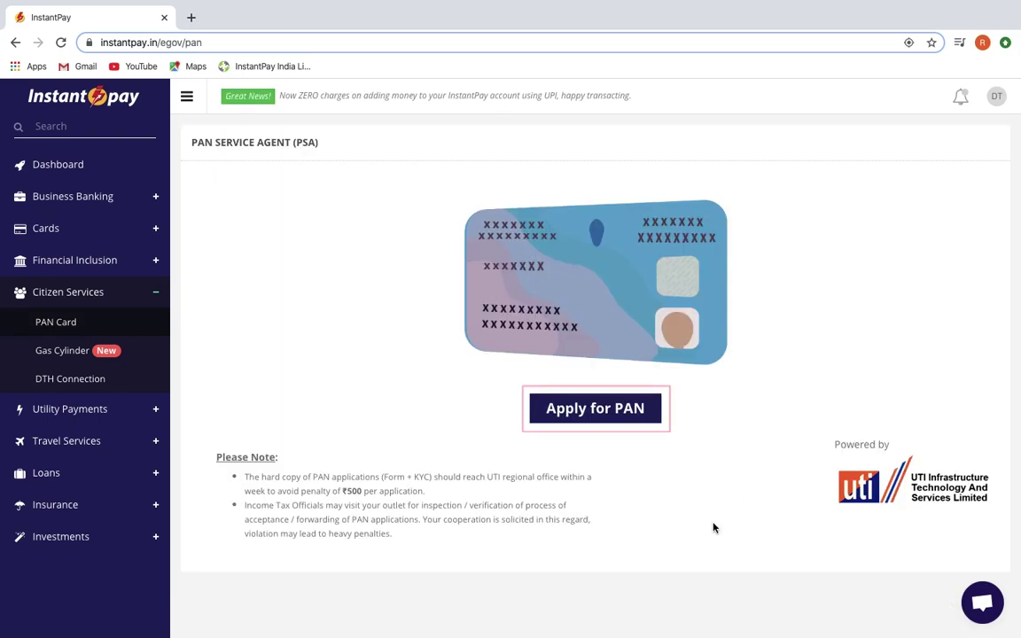
left_click(574, 409)
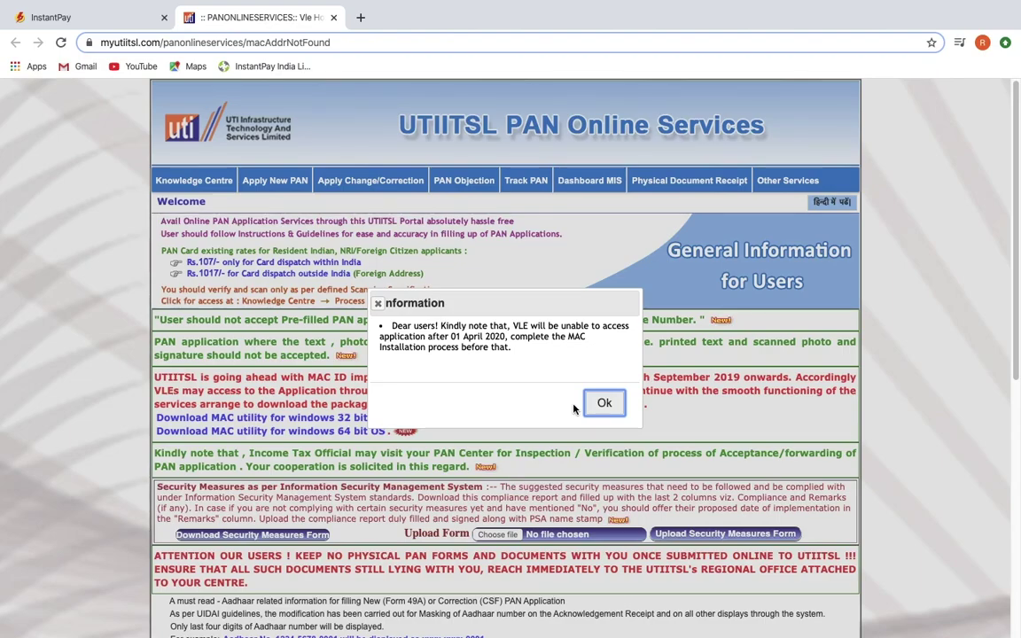
Step: Dismiss the MAC installation notice and bring up the Apply New PAN menu
left_click(595, 405)
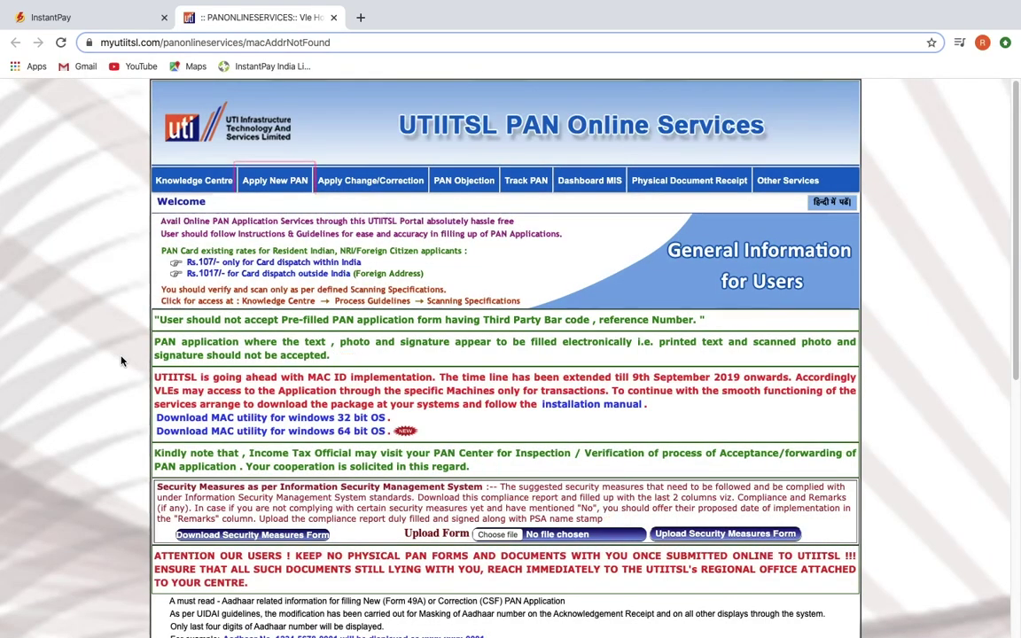
left_click(284, 184)
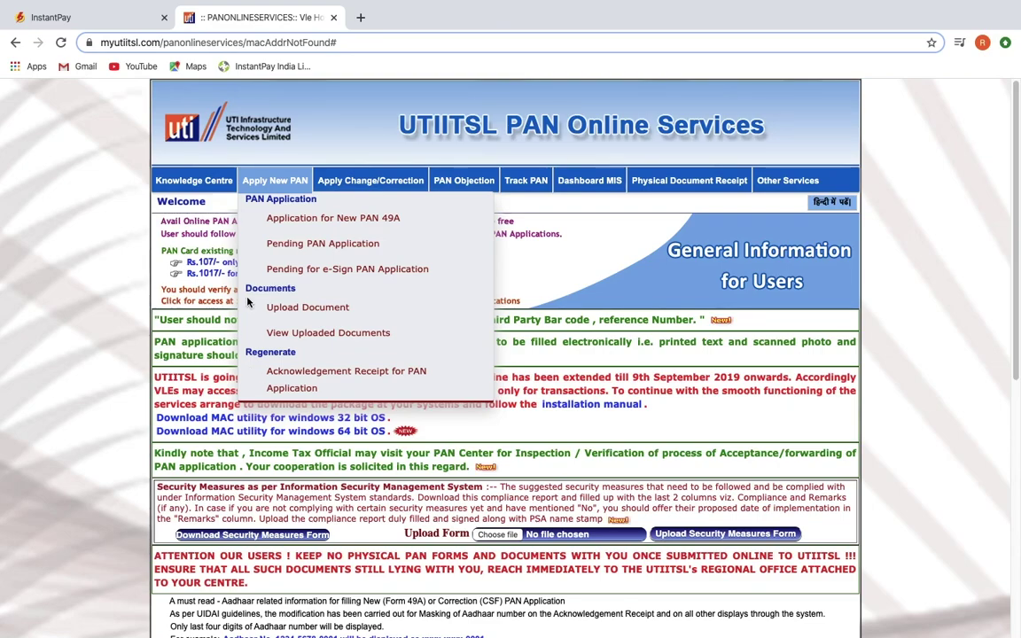
Step: Open Application for New PAN 49A and dismiss the physical application instructions
left_click(296, 219)
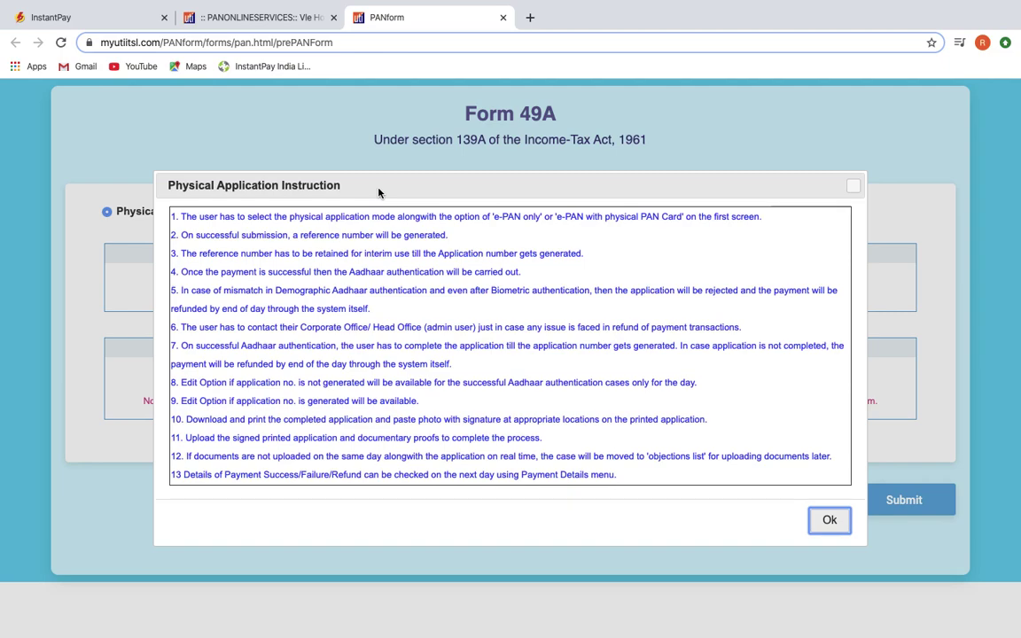
left_click(830, 523)
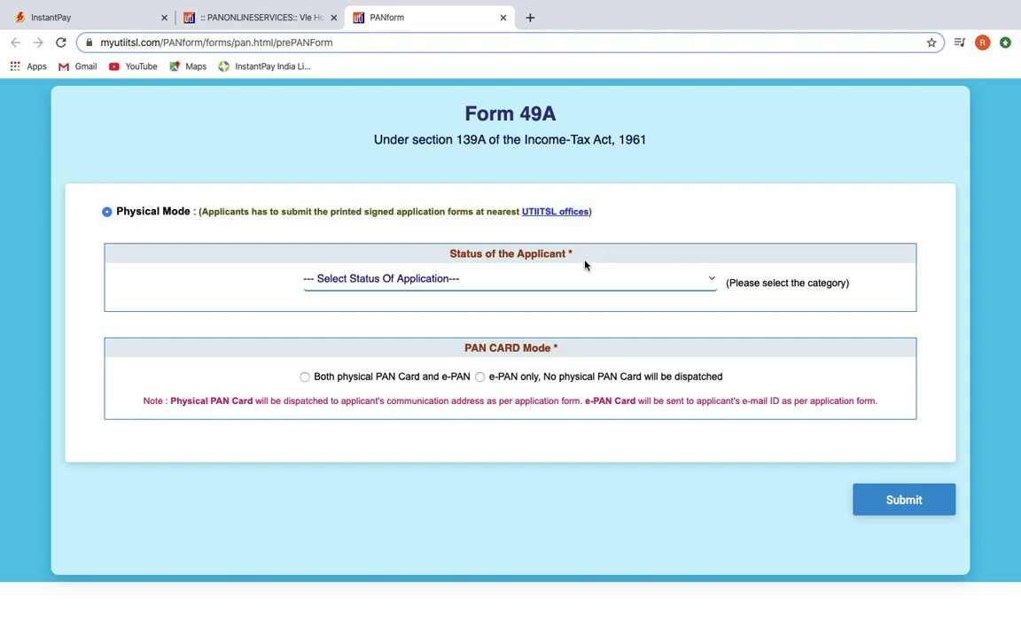
Step: Set applicant status to Individual, request both physical PAN card and e-PAN, and submit
left_click(576, 287)
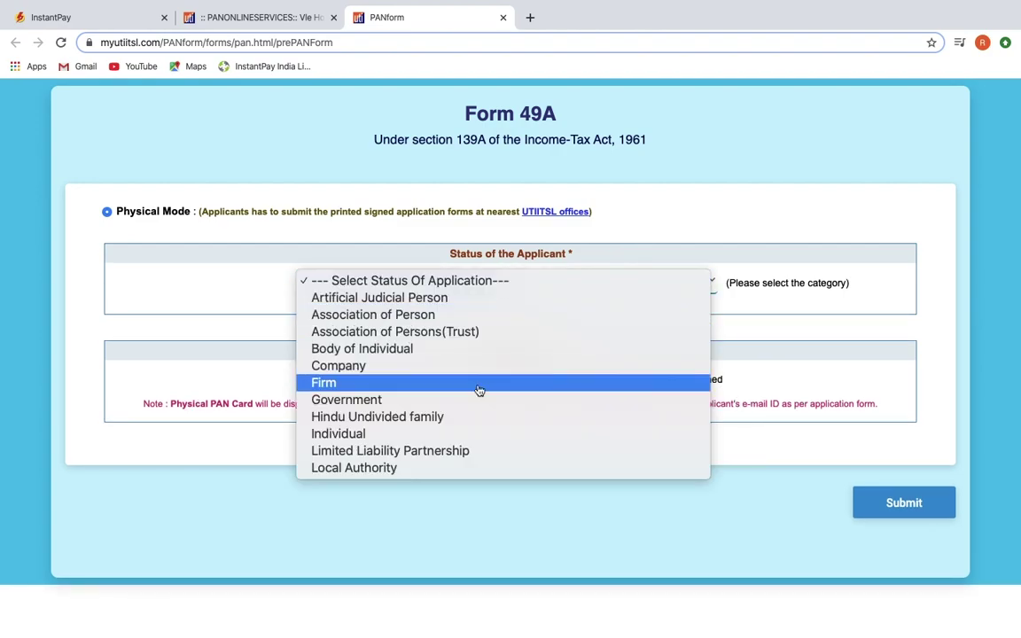
left_click(379, 435)
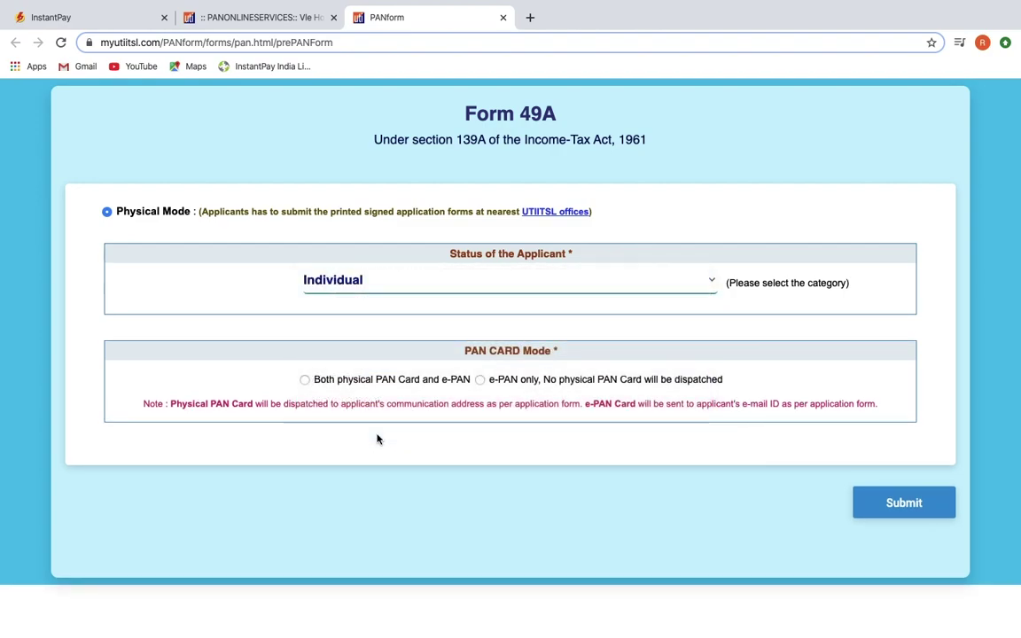
left_click(305, 380)
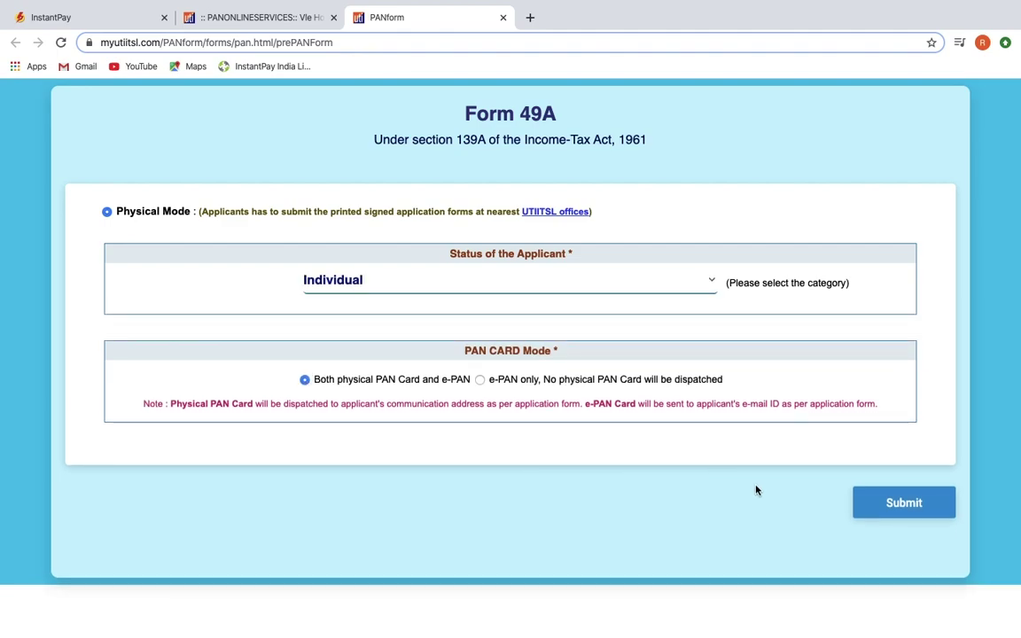
left_click(903, 501)
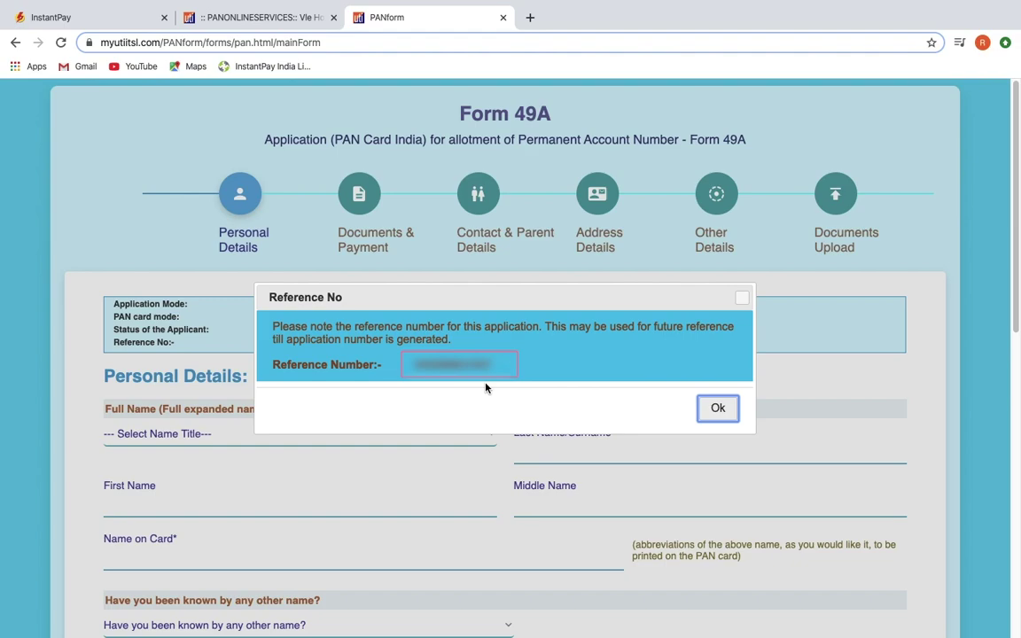
Step: Dismiss the reference number notice, set title SHRI, and fill in the applicant's last and first names
left_click(718, 410)
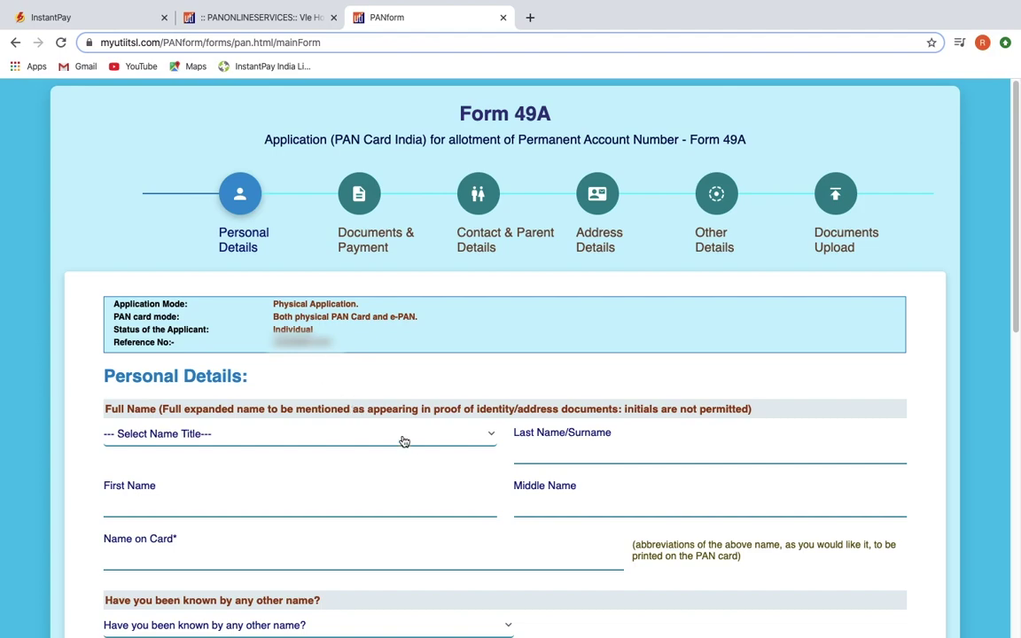
left_click(490, 442)
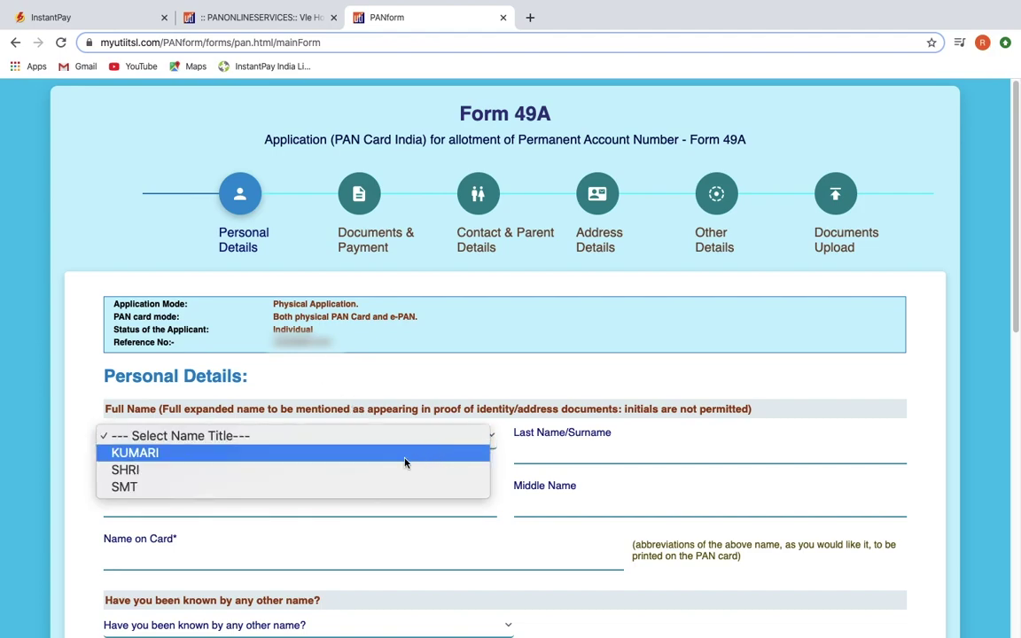
left_click(212, 472)
left_click(576, 457)
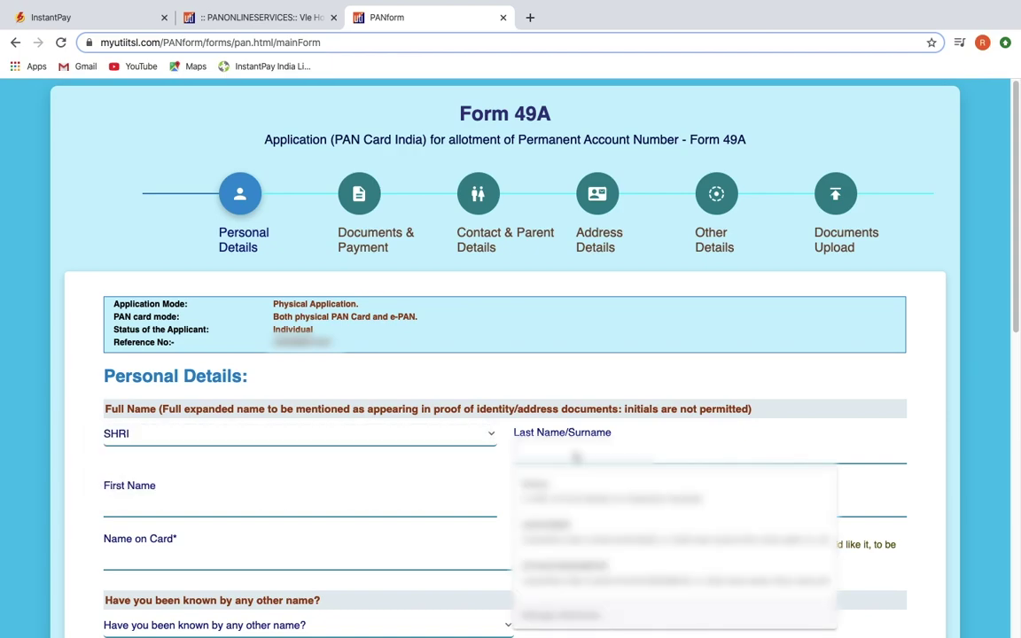
left_click(585, 493)
type("Ramesh")
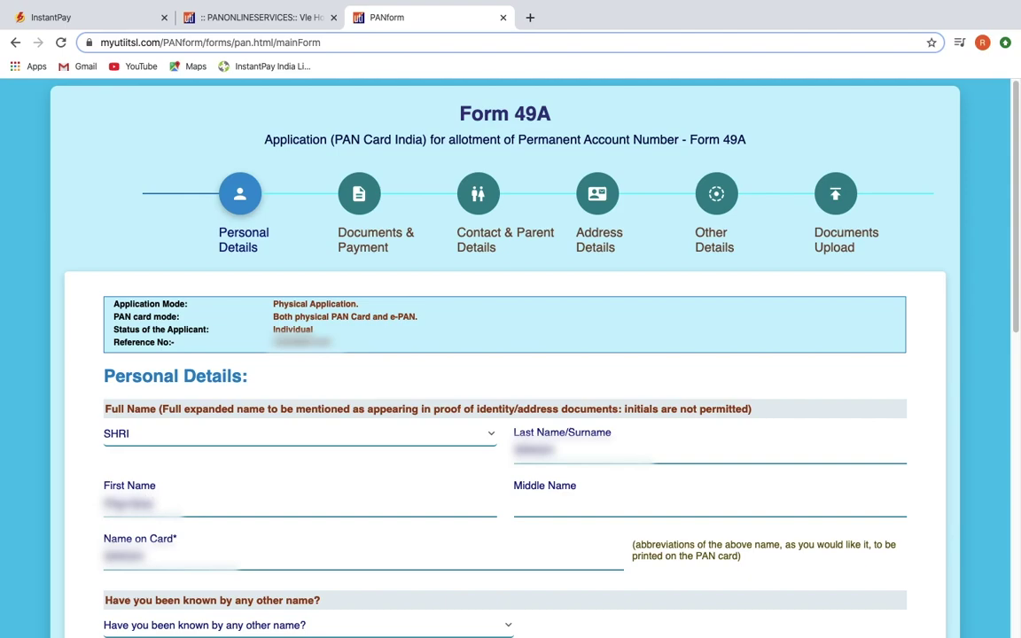
scroll(556, 356, "down", 3)
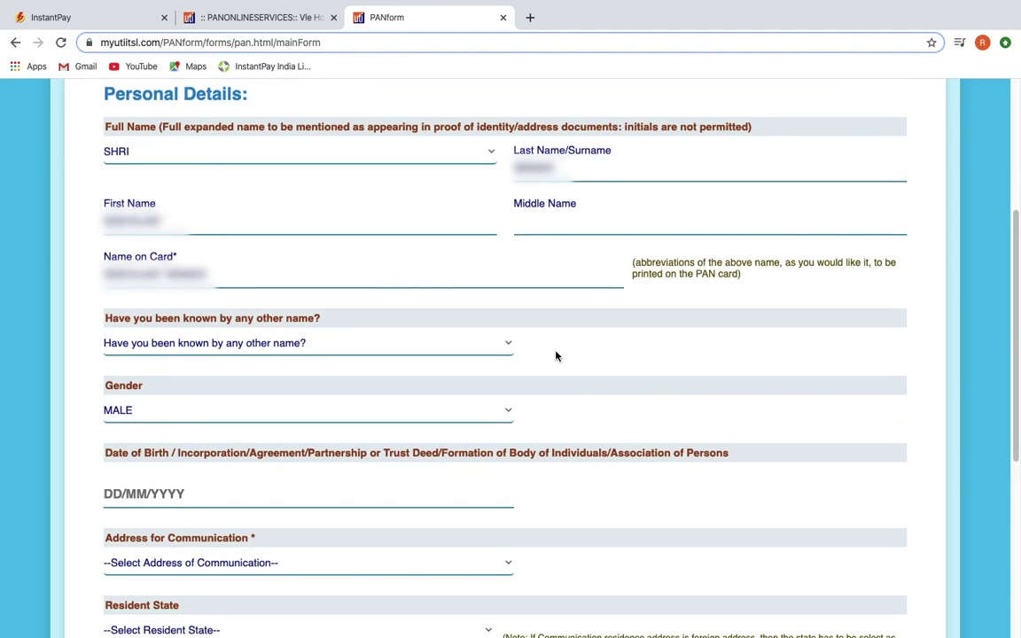
Step: Answer NO to being known by another name and set gender to MALE
left_click(506, 345)
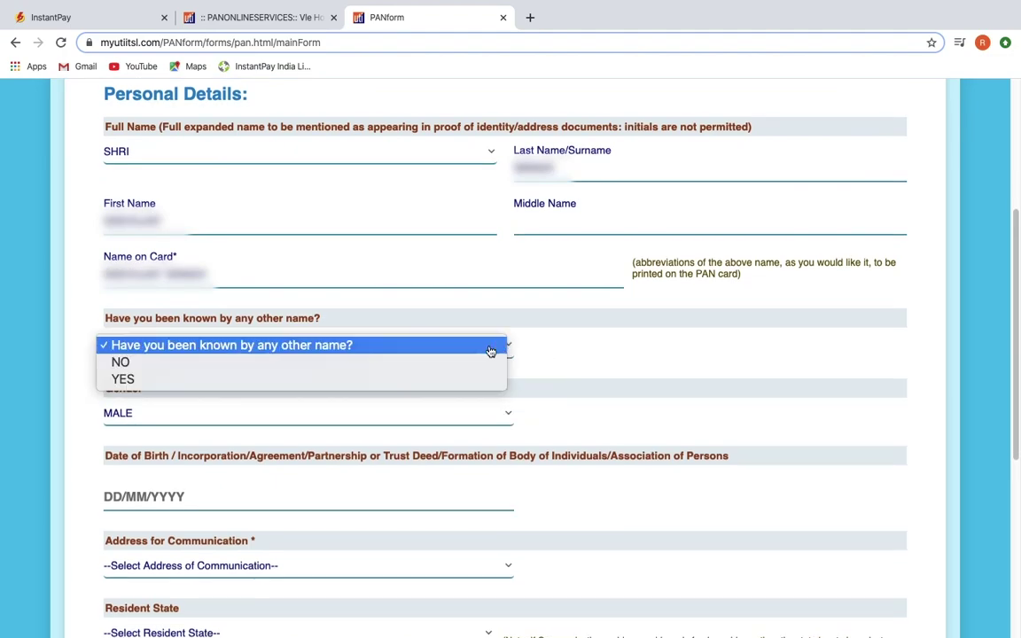
left_click(261, 369)
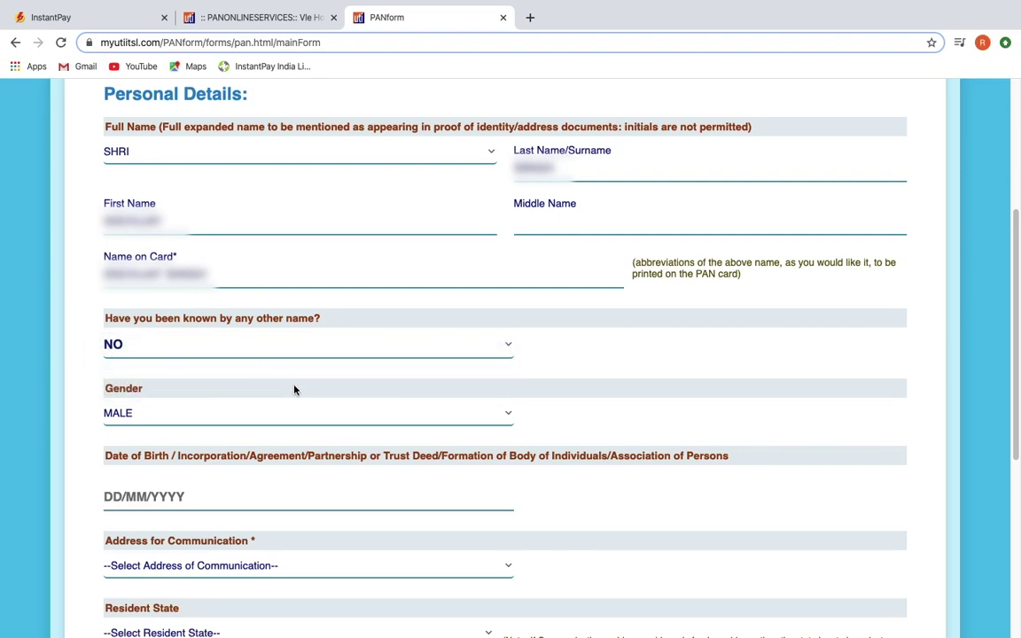
left_click(511, 417)
left_click(349, 413)
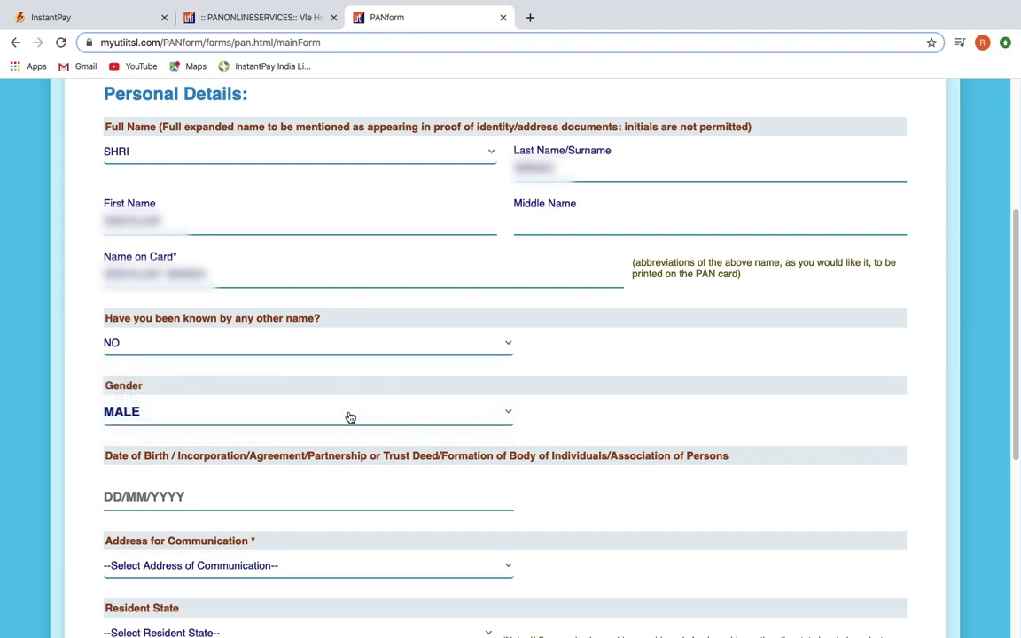
Step: Pick 27 June 2000 as the date of birth in the calendar
scroll(461, 425, "down", 2)
left_click(399, 408)
left_click(259, 422)
left_click(206, 108)
left_click(191, 427)
left_click(143, 470)
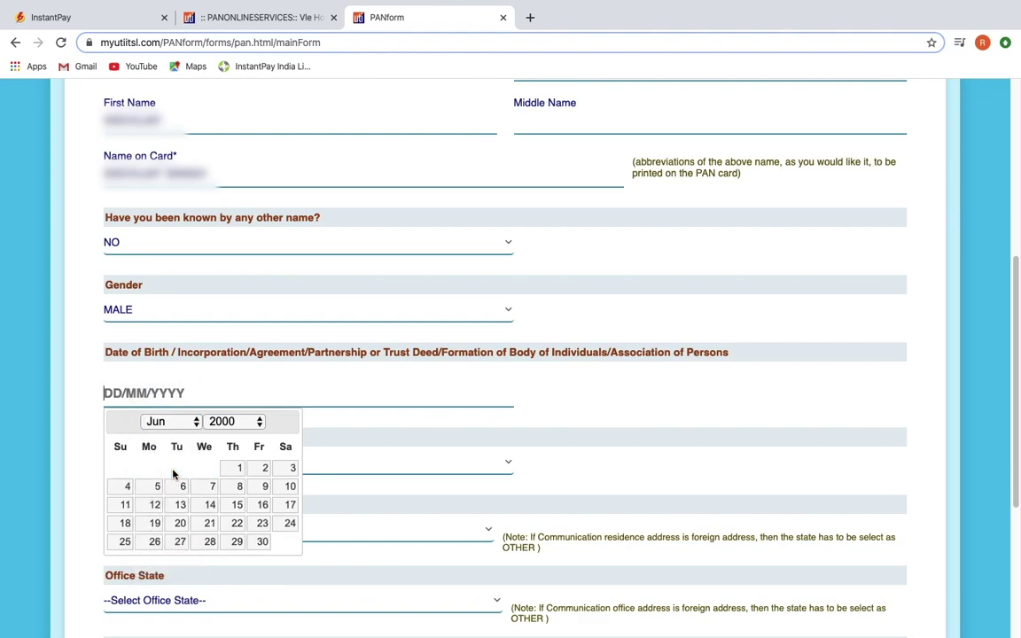
left_click(177, 544)
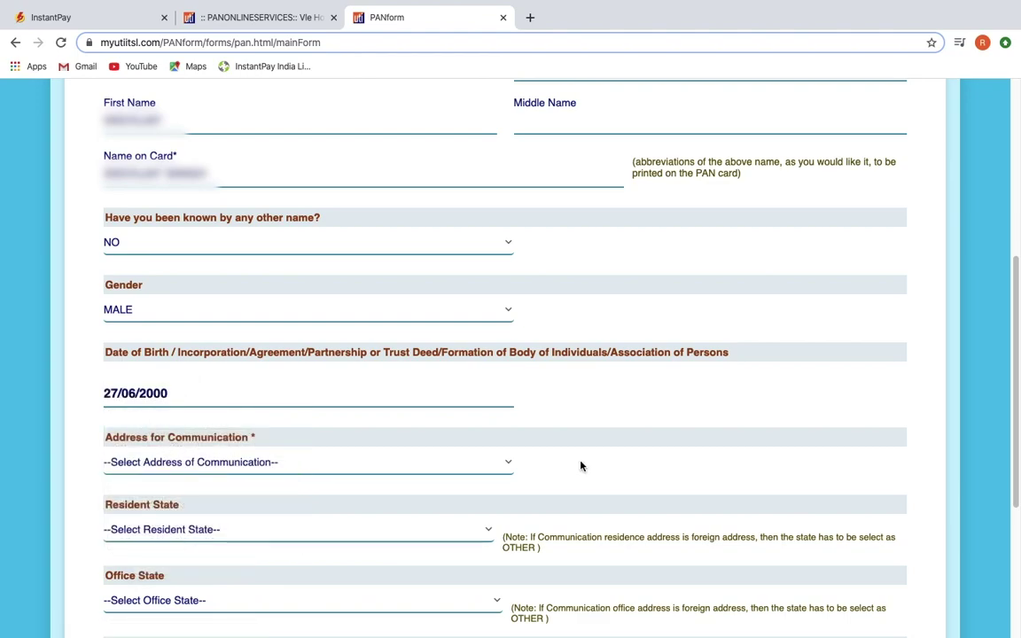
Step: Choose RESIDENCE as communication address and DELHI as resident state
left_click(510, 469)
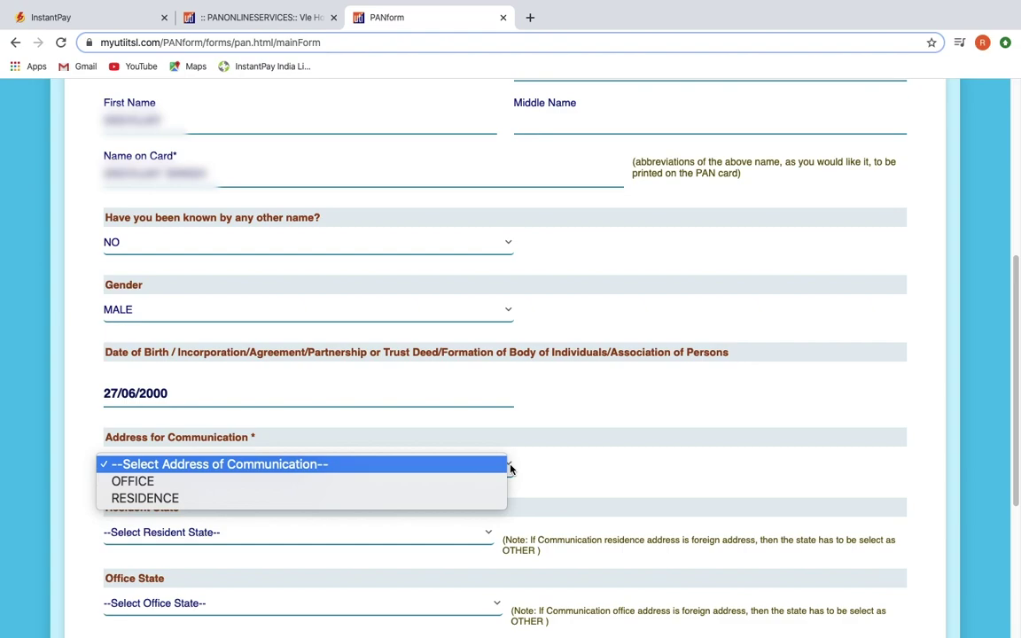
left_click(452, 500)
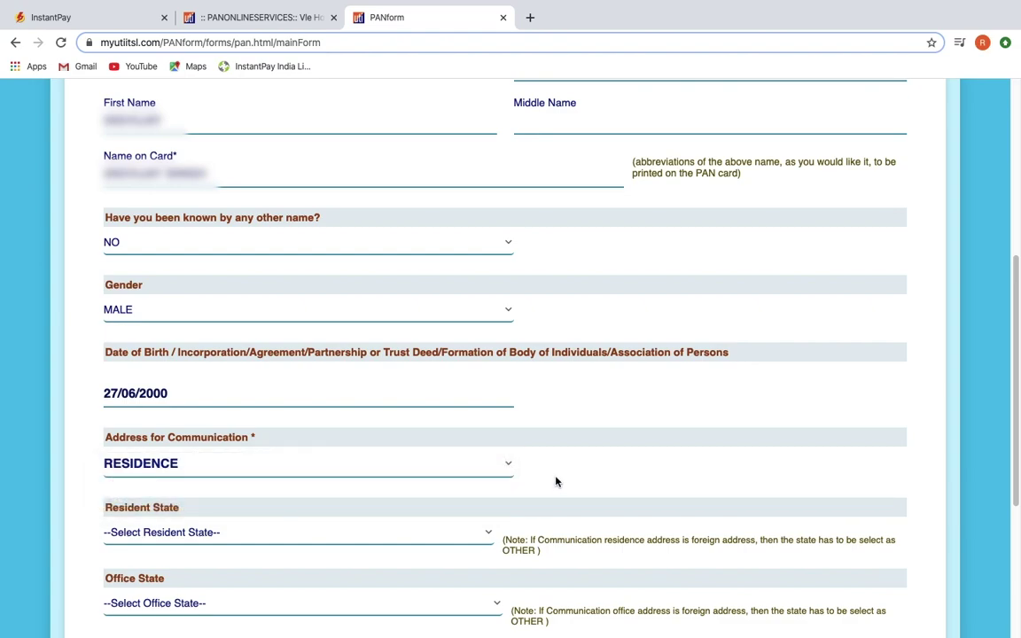
scroll(464, 523, "down", 1)
left_click(488, 483)
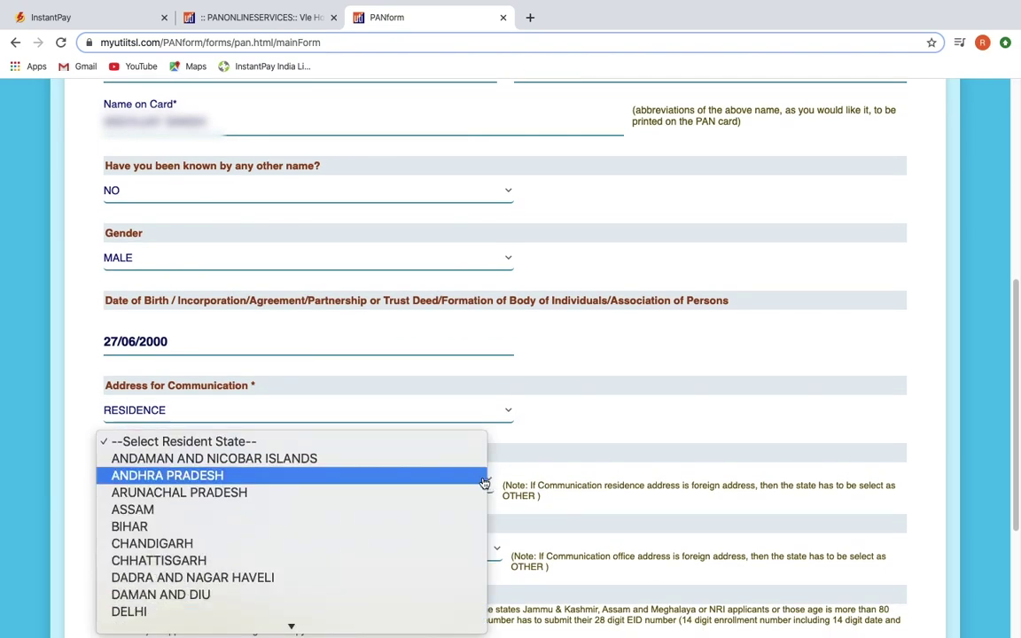
left_click(147, 615)
scroll(542, 462, "down", 3)
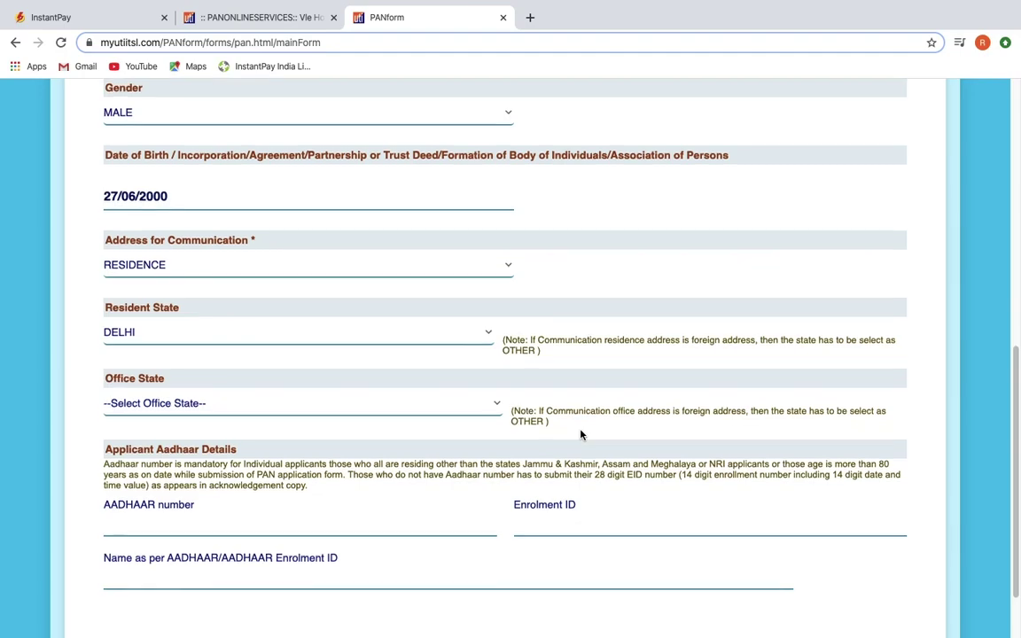
scroll(459, 410, "down", 2)
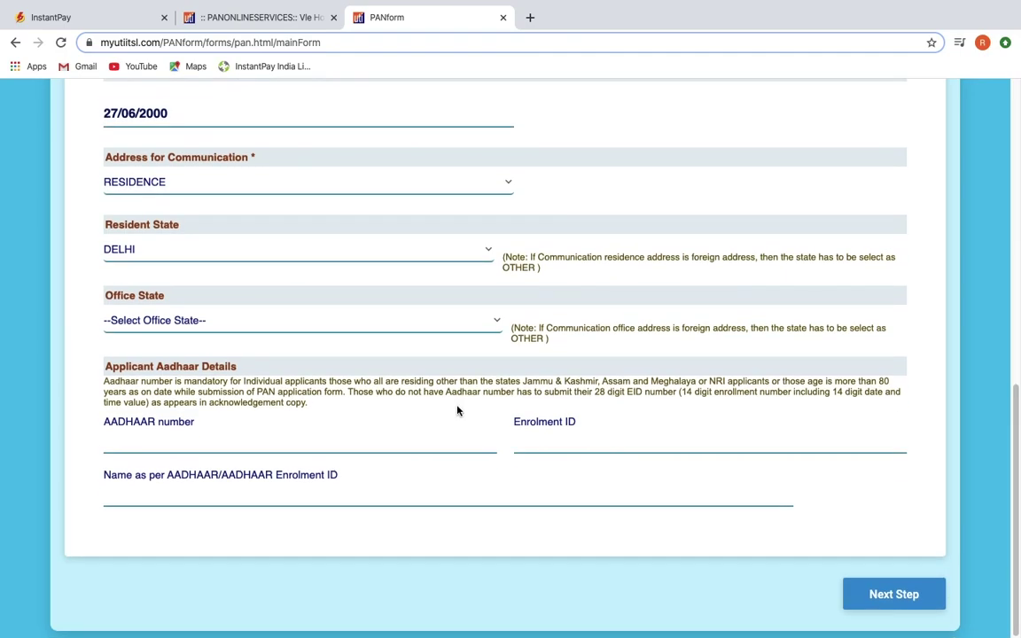
Step: Enter the applicant's Aadhaar number and re-enter it to confirm
left_click(157, 445)
type("123456789012")
left_click(544, 443)
type("1234")
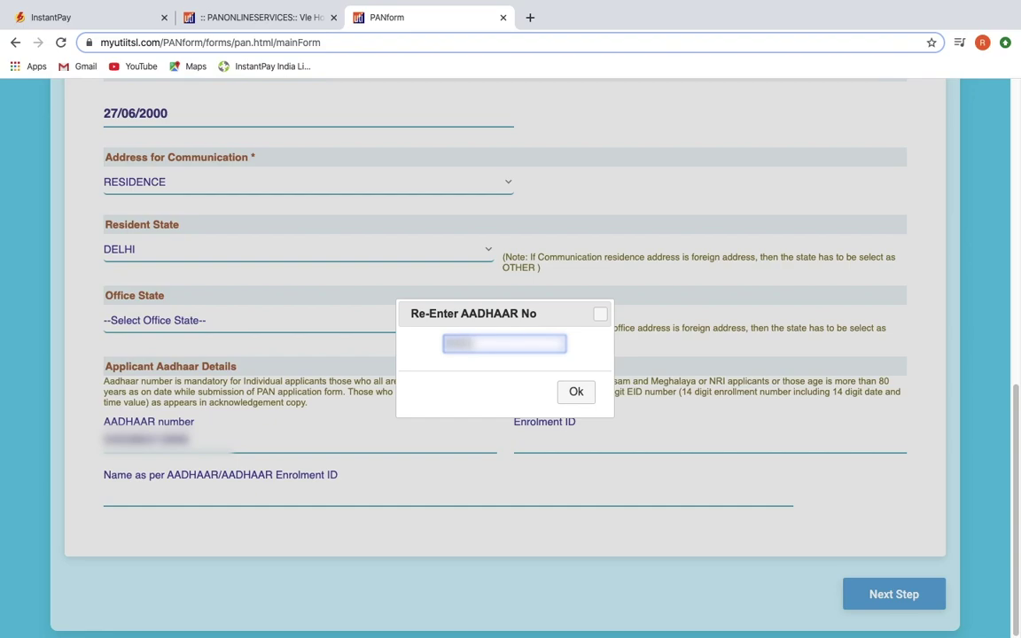
type("56789012")
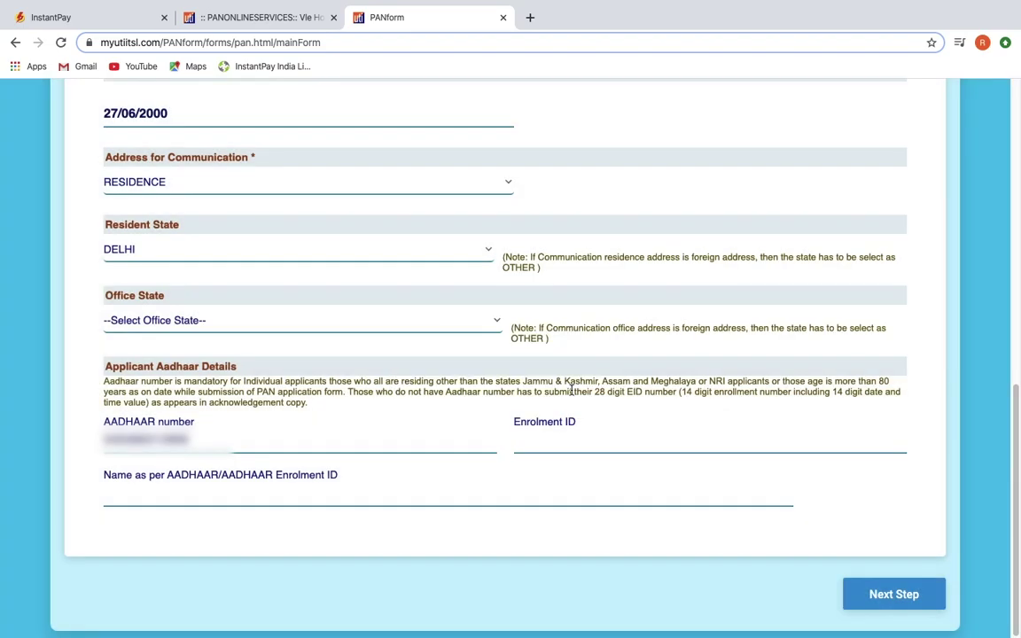
Step: Fill in the applicant's name as per Aadhaar and go to Documents & Payment
left_click(192, 496)
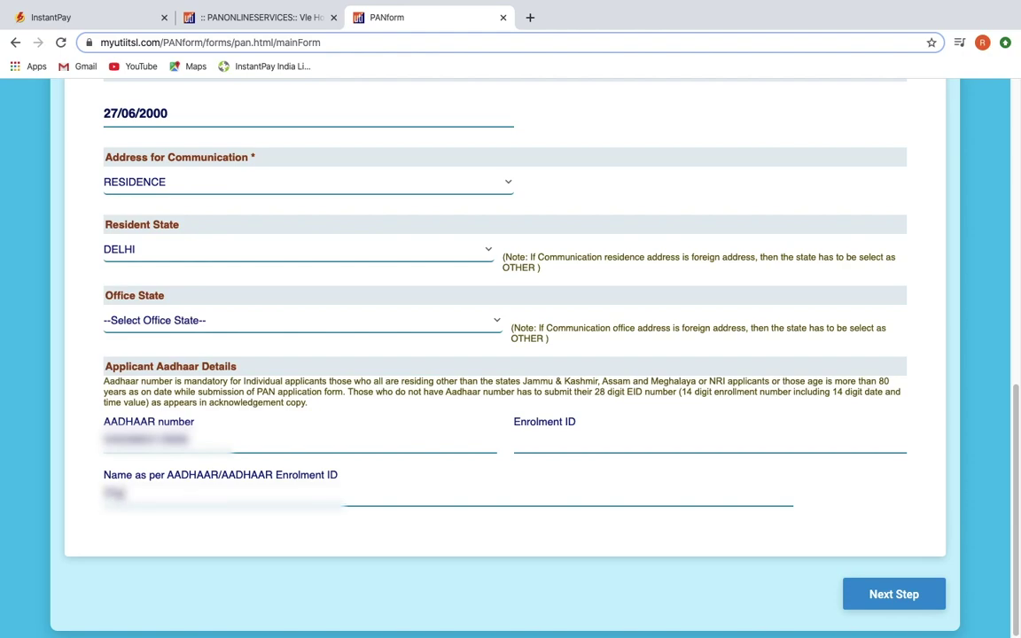
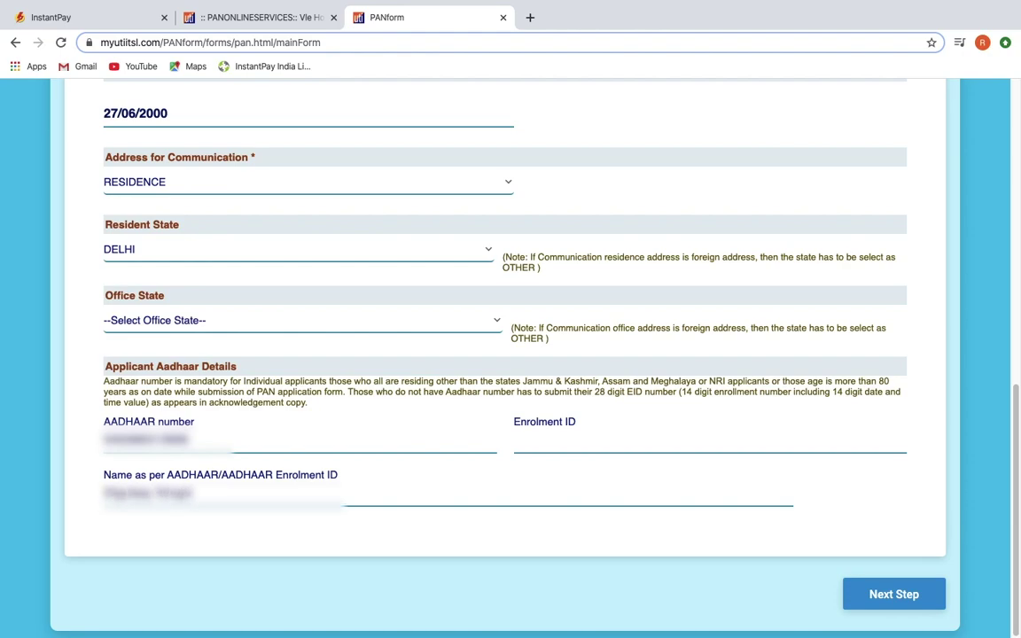
left_click(878, 594)
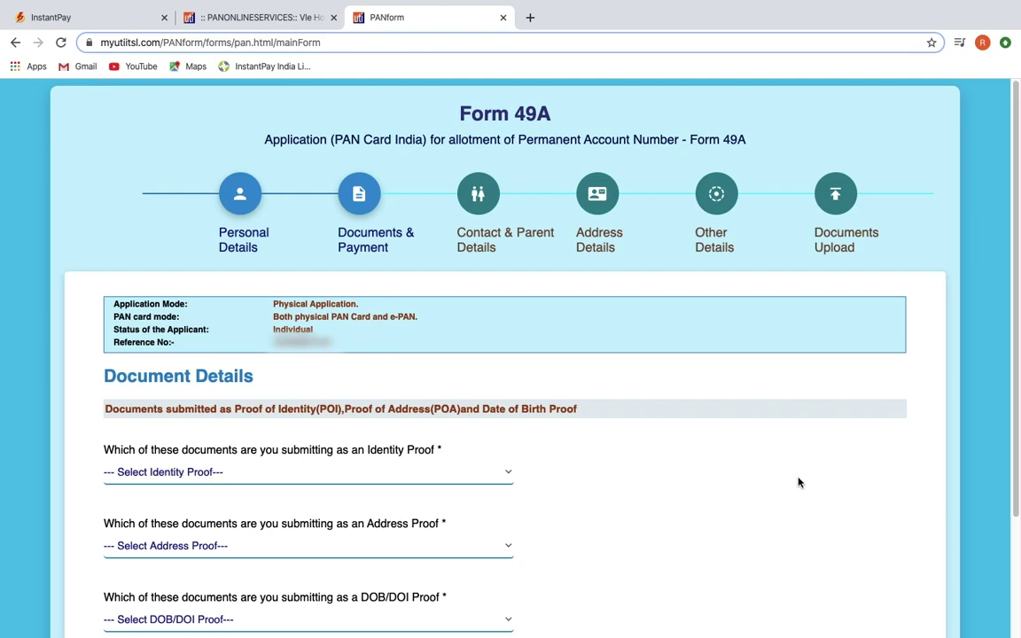
Step: Choose 'AADHAAR Card issued by UIDAI (In Copy)' as identity, address and birth-date proof, then proceed to payment
scroll(543, 550, "down", 2)
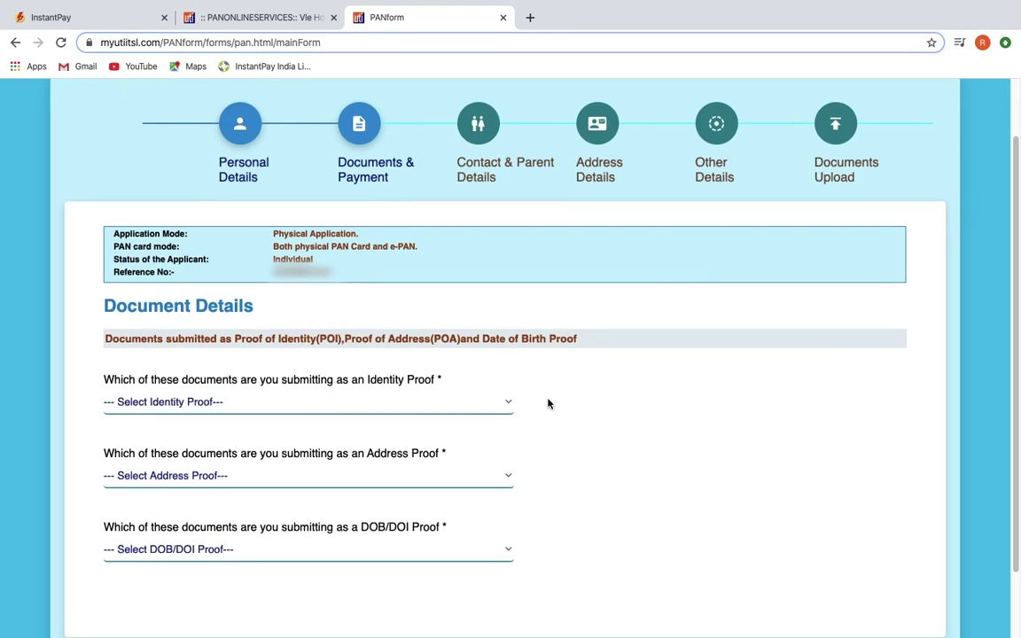
left_click(504, 406)
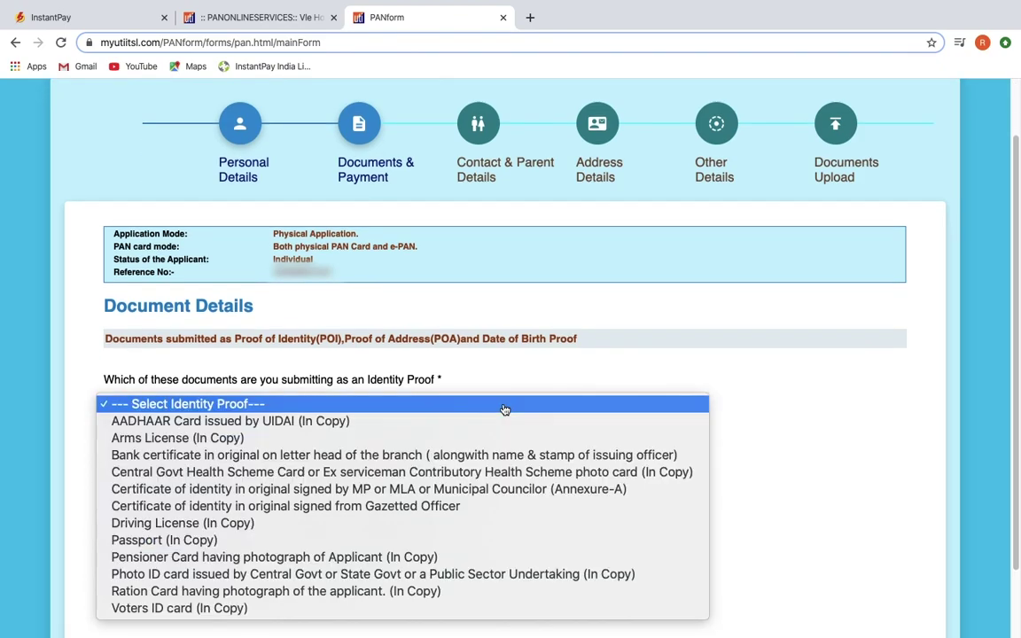
left_click(410, 426)
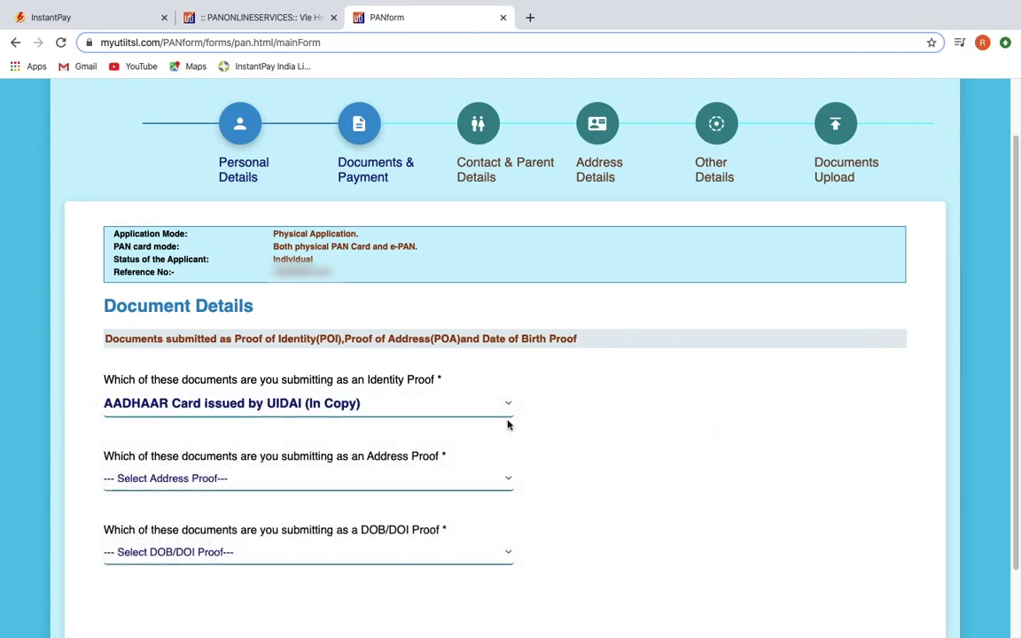
left_click(505, 480)
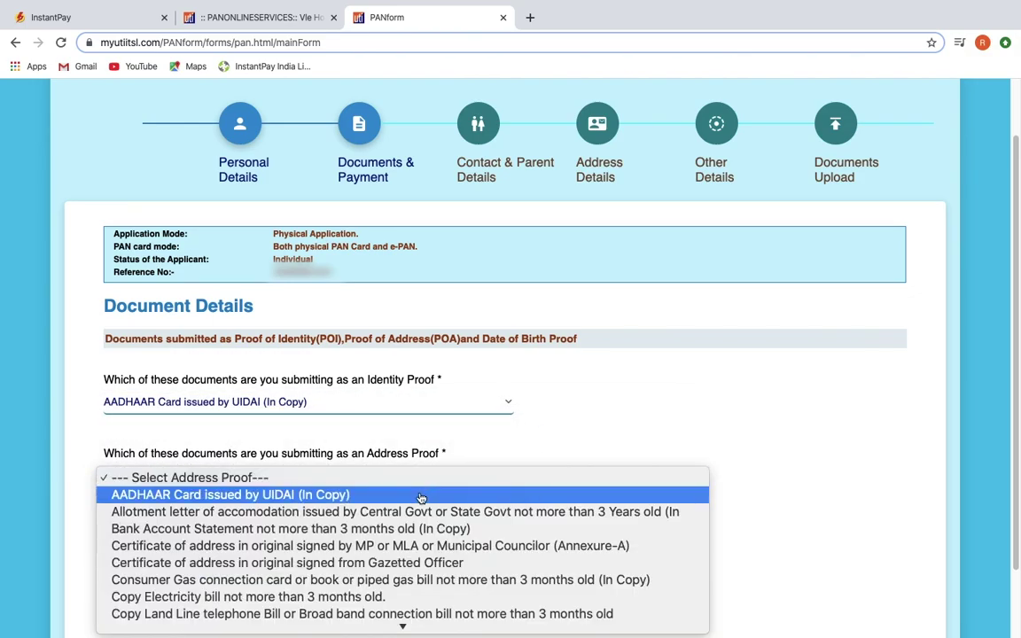
left_click(422, 558)
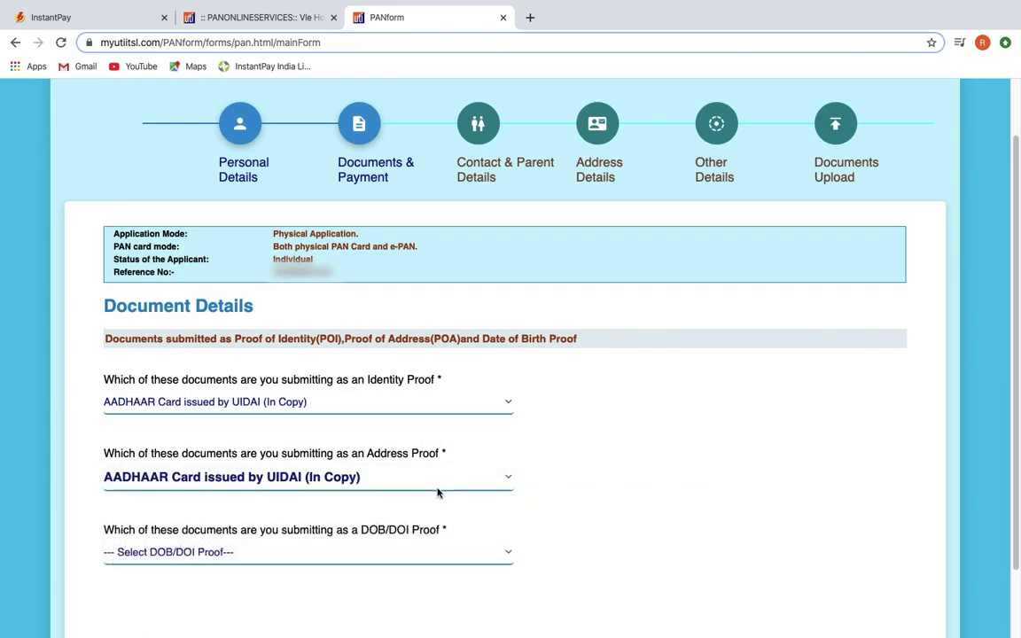
left_click(515, 551)
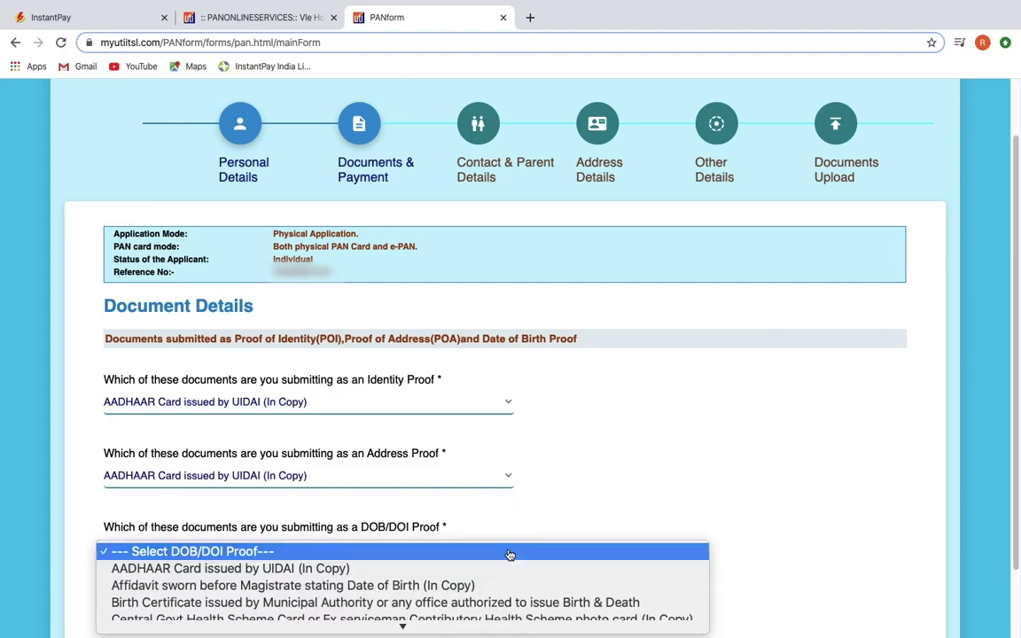
left_click(403, 571)
scroll(487, 563, "down", 2)
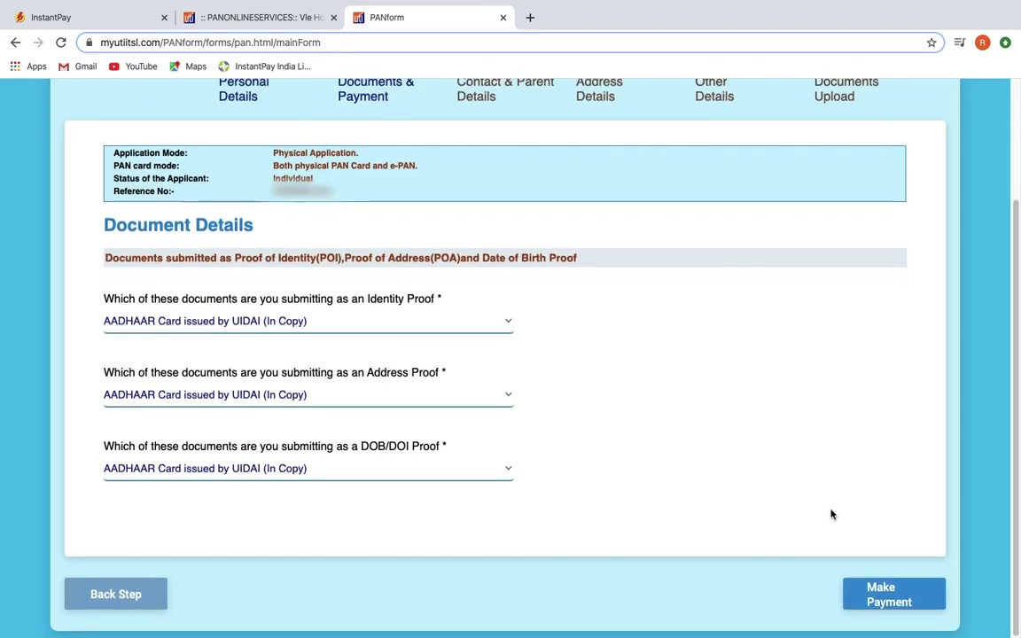
left_click(922, 596)
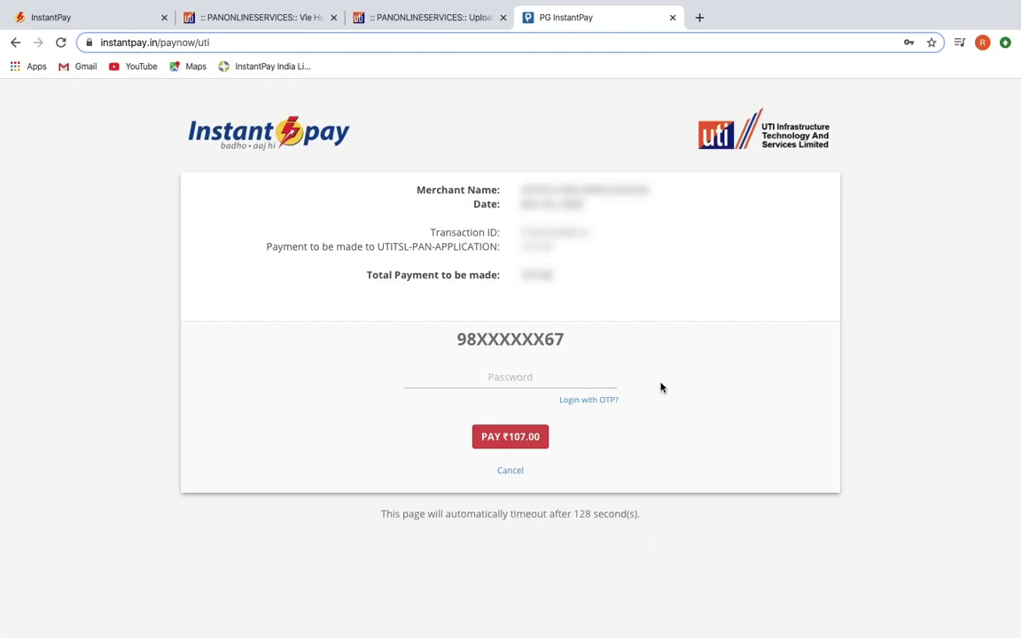
Step: Enter the InstantPay account password and pay the ₹107.00 application fee
left_click(509, 377)
type("**********")
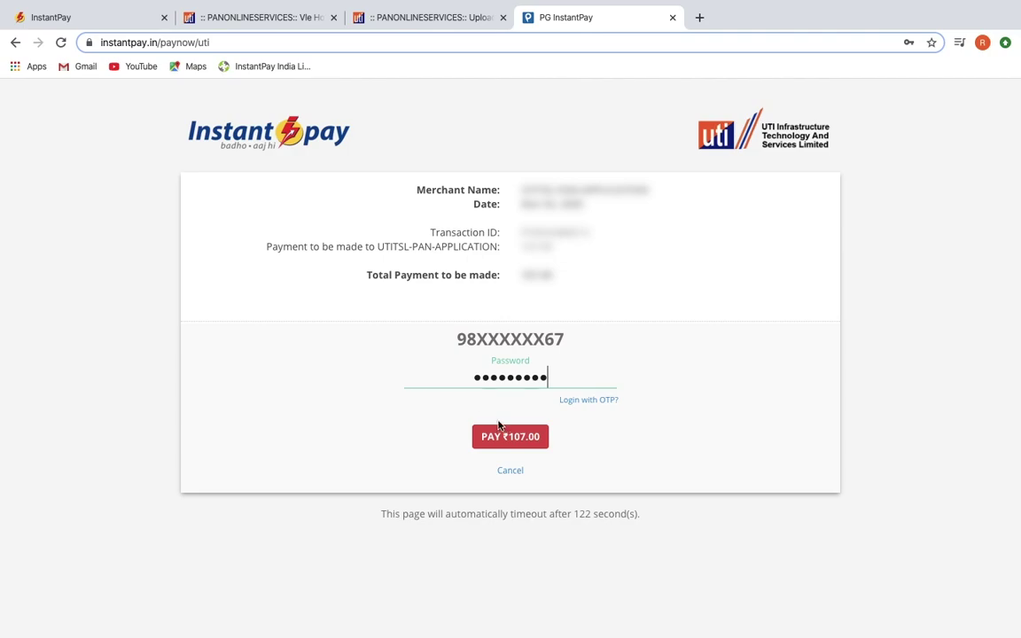
left_click(509, 437)
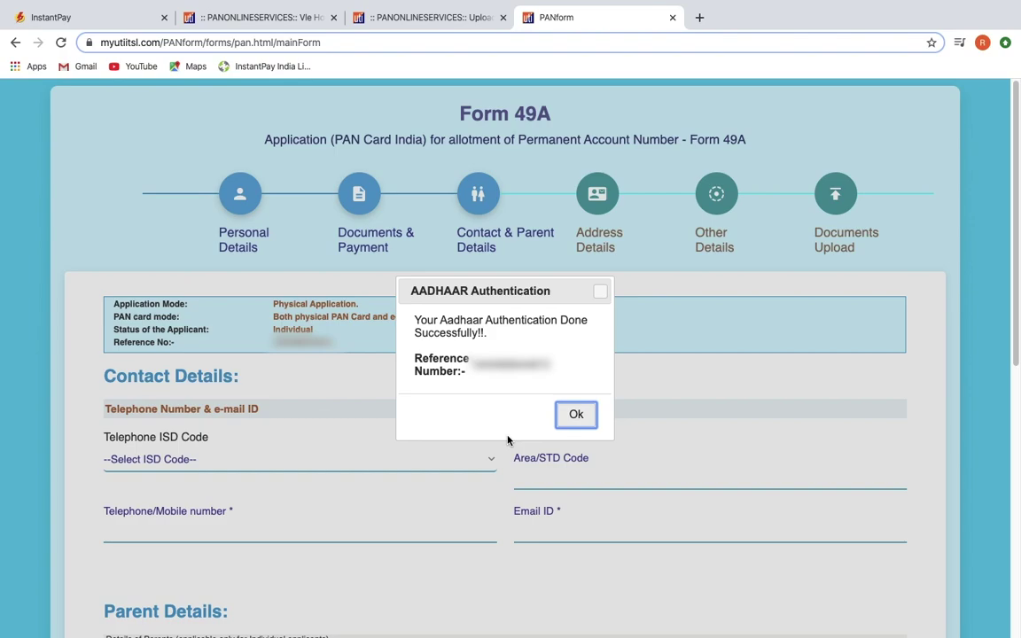
Step: Dismiss the Aadhaar success message and enter contact details: ISD code INDIA, mobile number and e-mail
left_click(576, 414)
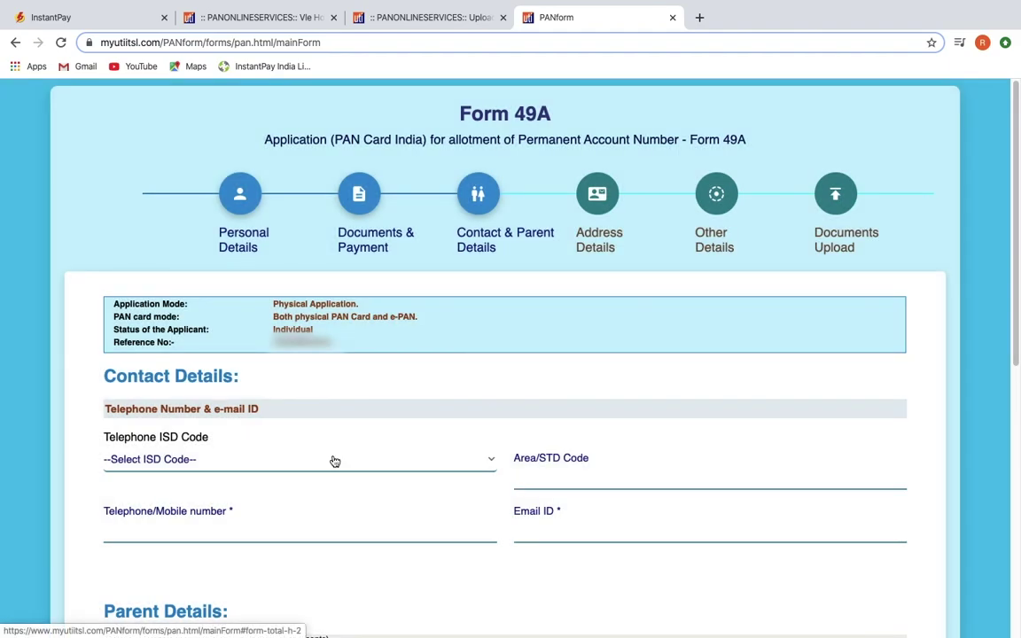
left_click(333, 459)
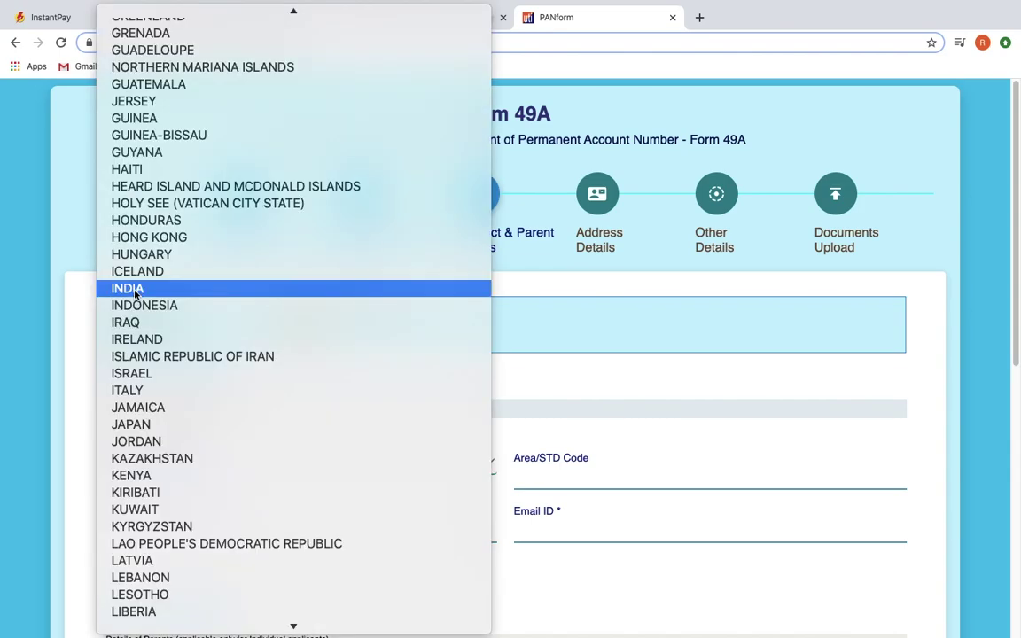
left_click(167, 289)
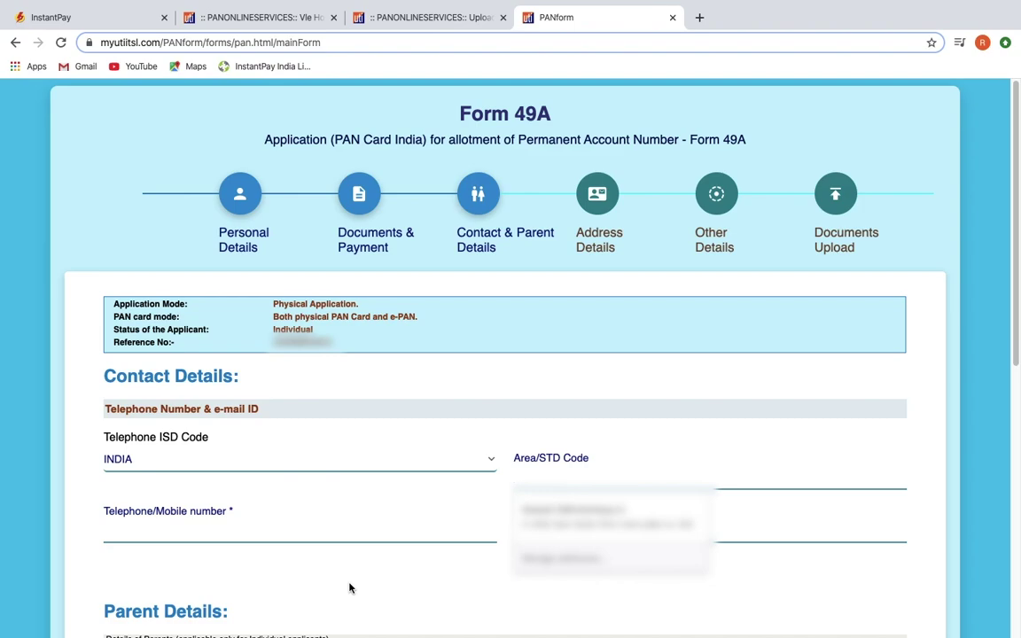
left_click(257, 531)
key("Down")
key("Return")
type("77290129")
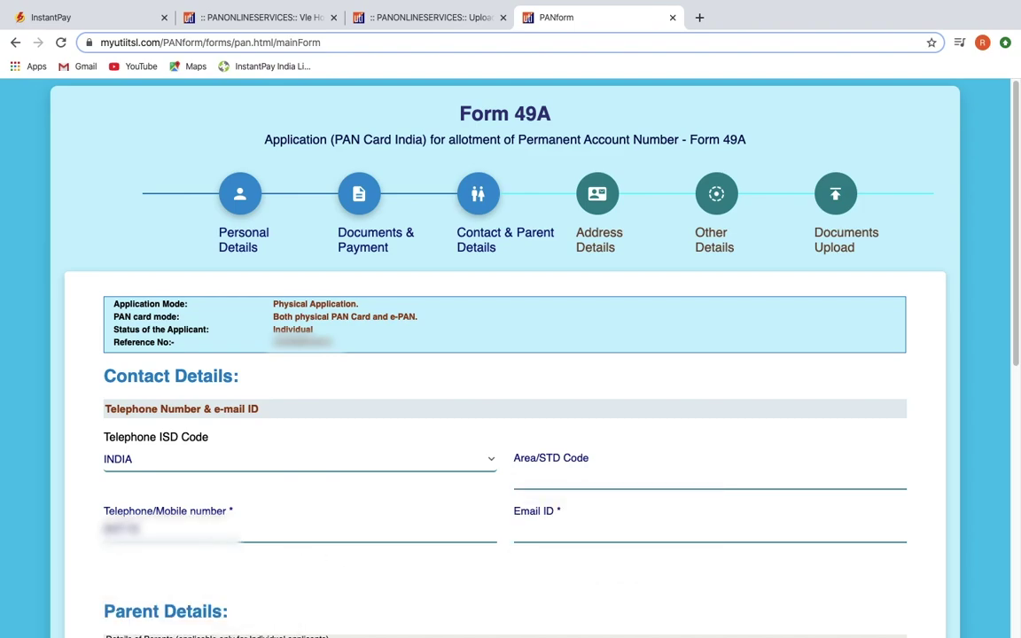
left_click(562, 536)
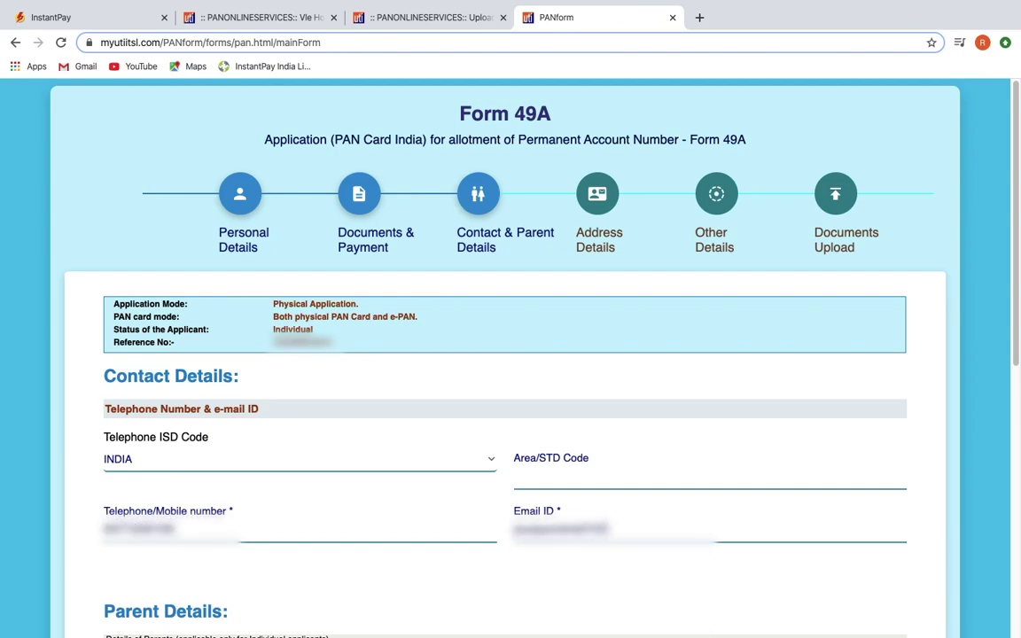
scroll(577, 276, "down", 5)
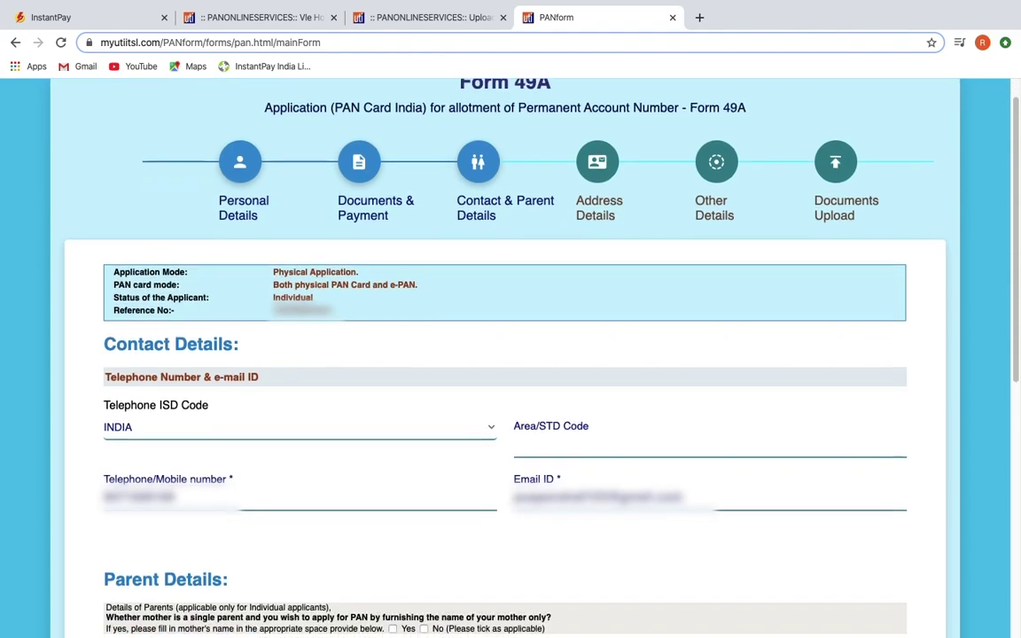
key("Tab")
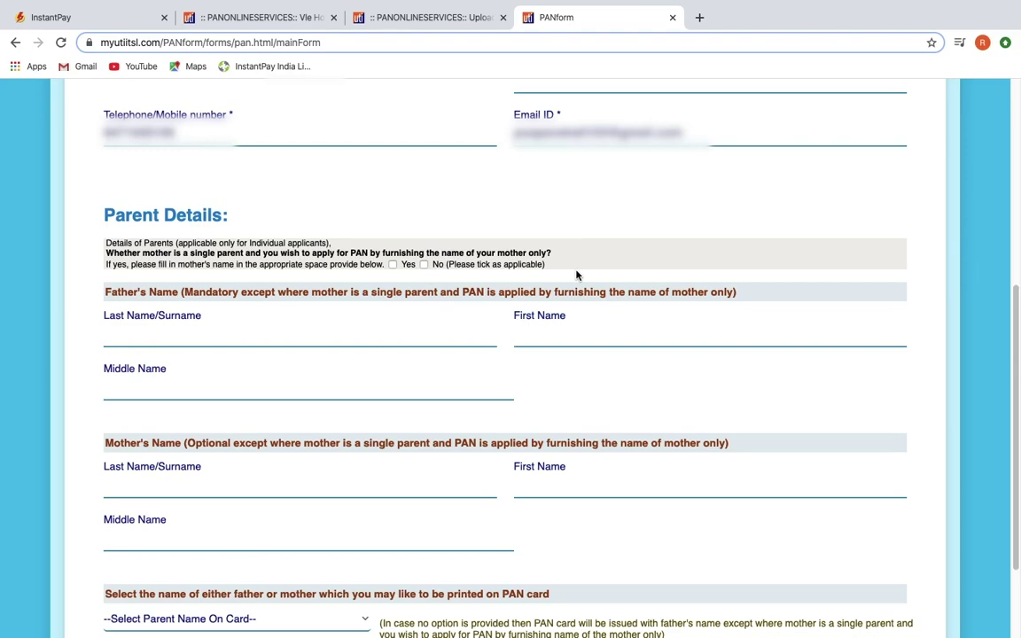
Step: Answer No to the single-parent question and enter the father's last and first names
left_click(424, 265)
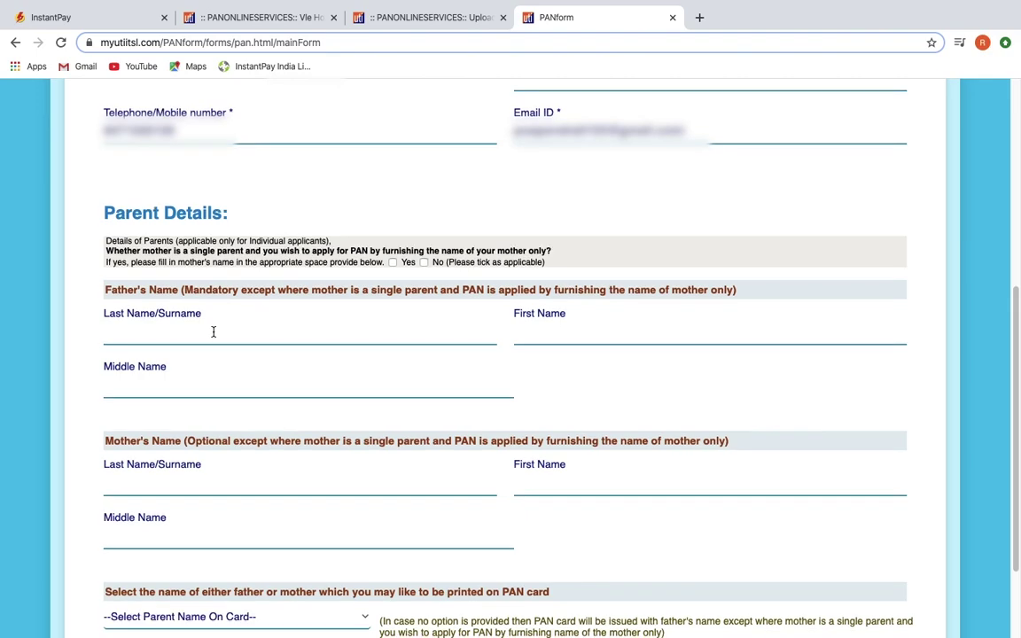
left_click(213, 332)
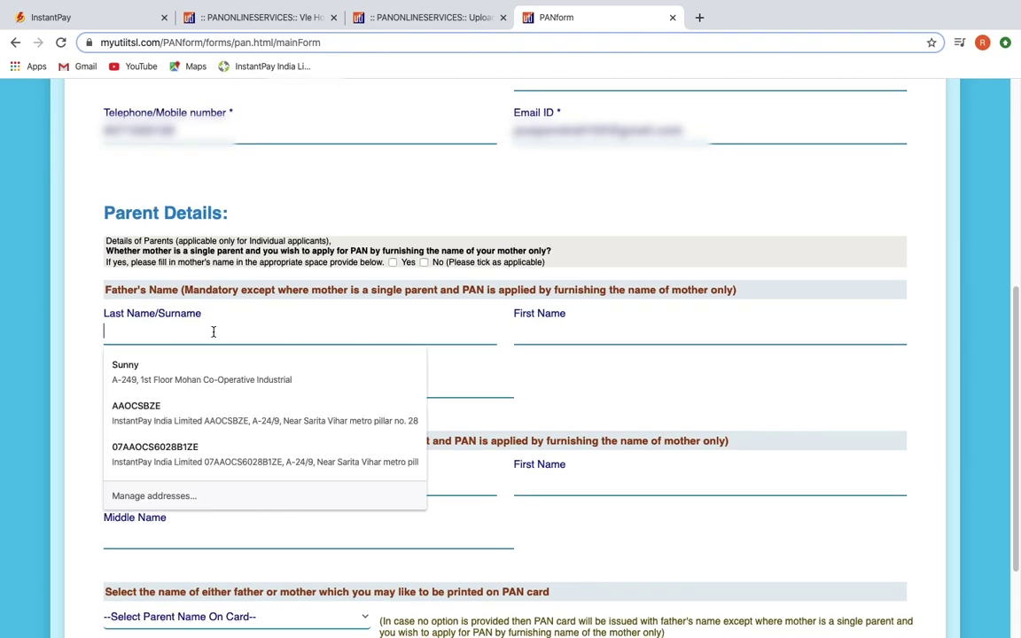
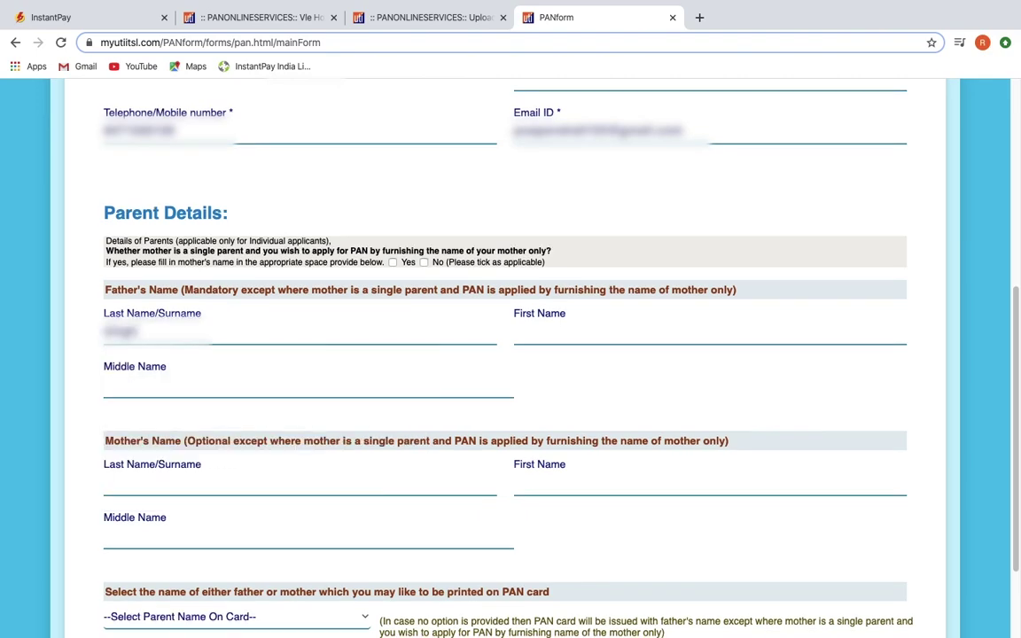
key("Tab")
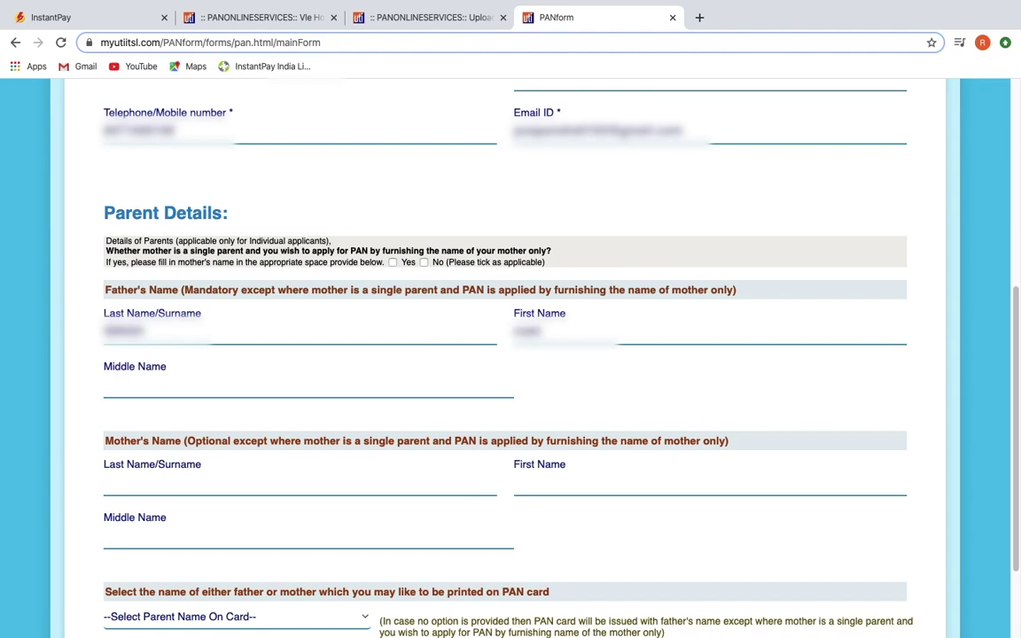
key("Tab")
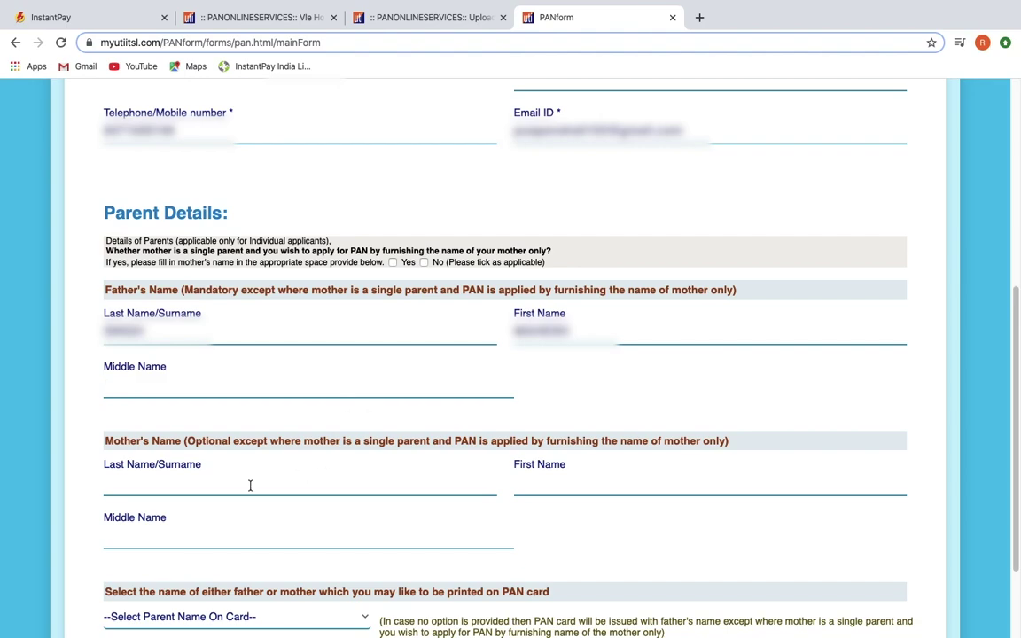
scroll(253, 484, "down", 2)
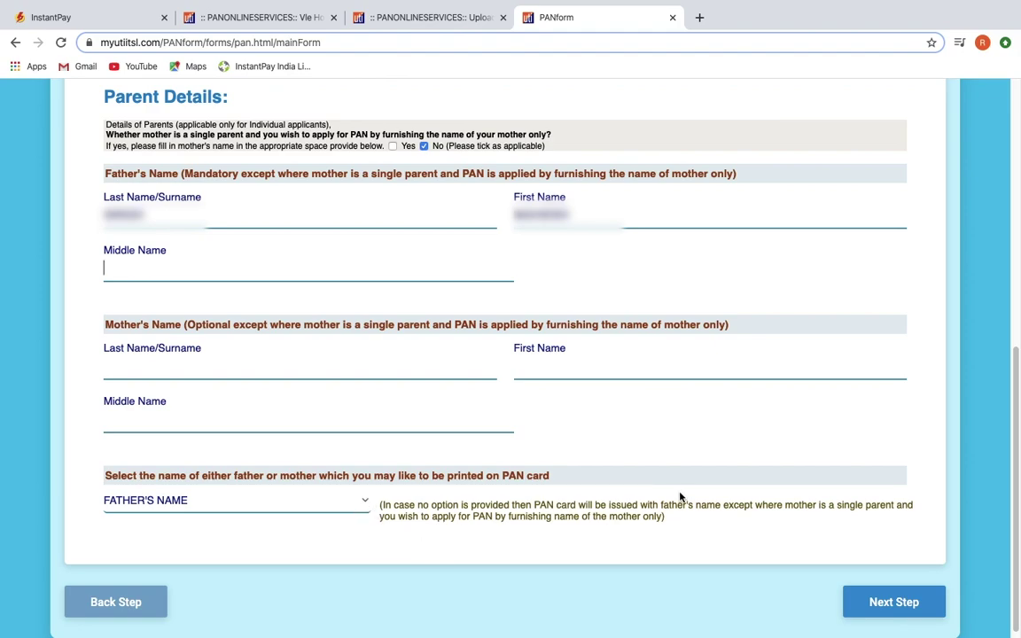
Step: Fill in the residential flat, premises, road and pincode, choosing SOUTH DELHI as district
left_click(935, 596)
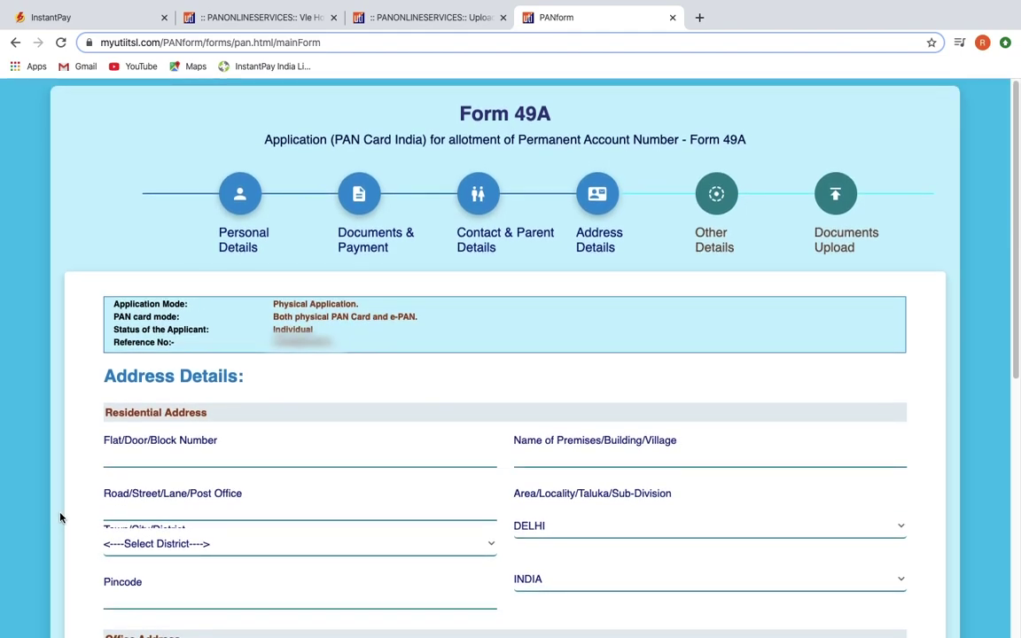
scroll(60, 518, "down", 3)
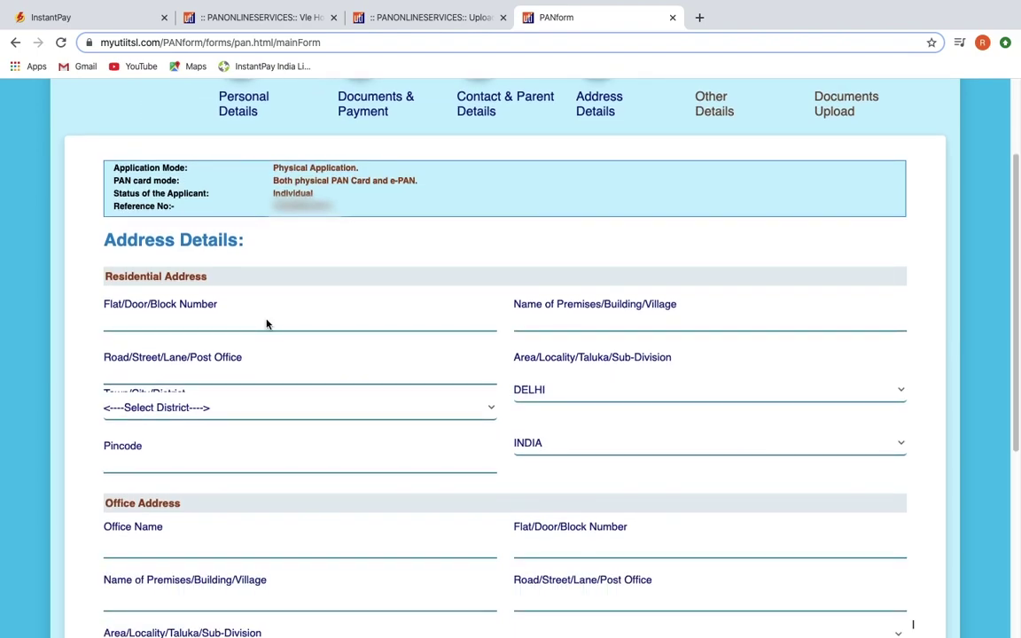
scroll(266, 325, "down", 4)
scroll(266, 325, "up", 4)
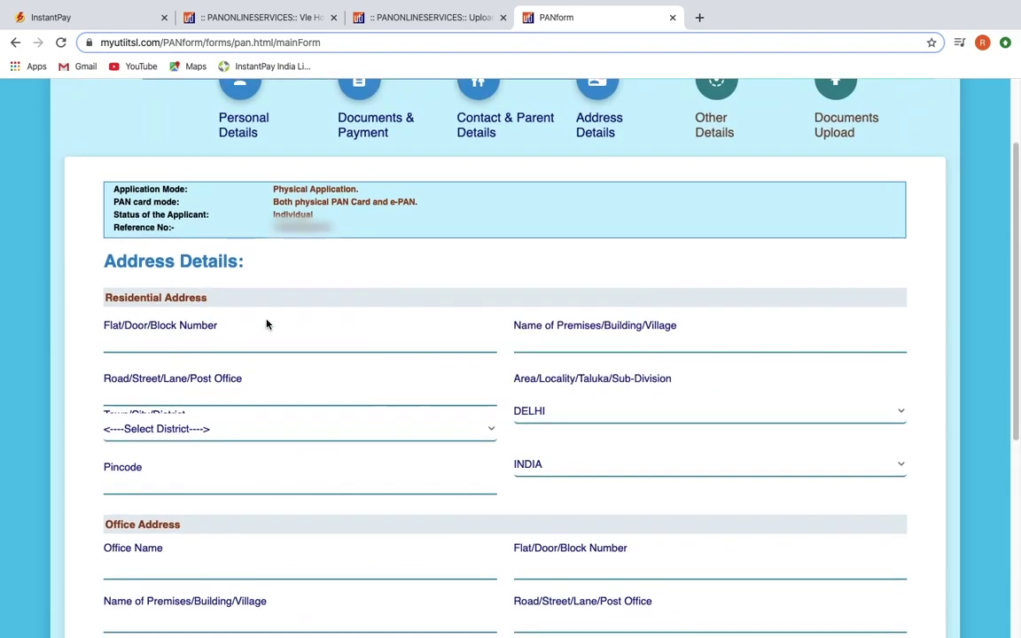
left_click(294, 346)
key("Tab")
key("Tab")
type("south delhi")
left_click(218, 431)
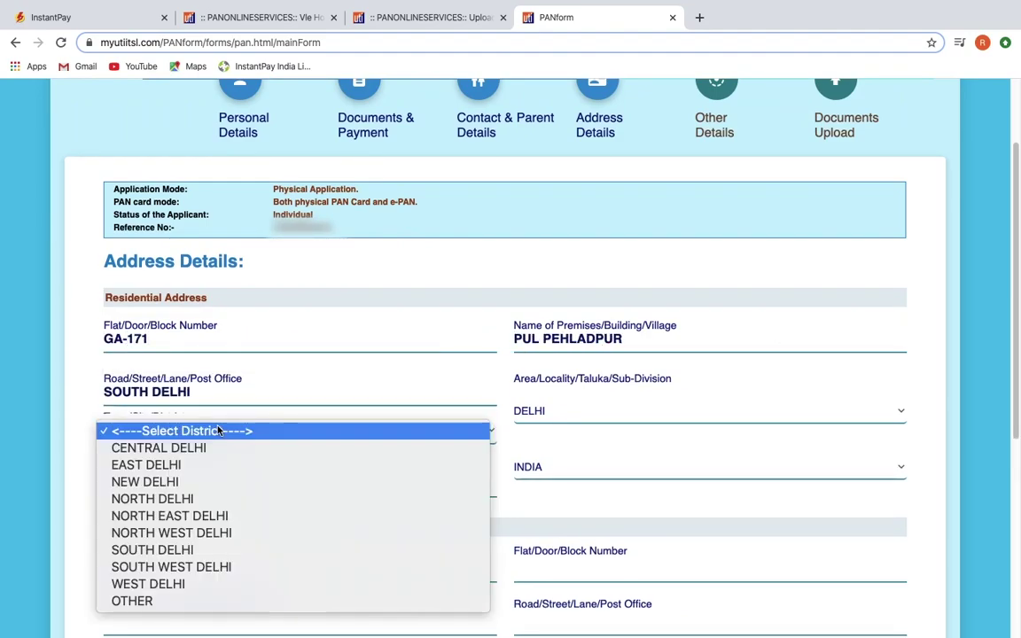
left_click(153, 550)
key("Tab")
type("110044")
scroll(517, 462, "down", 3)
scroll(517, 462, "down", 2)
Step: Enter the employer's office name and address, and mark Salary as the source of income
left_click(85, 210)
type("InstantPay India Limited")
key("Tab")
type("A-24/9 mohan co-operative")
key("Tab")
type("indua")
key("BackSpace")
type("strial estate")
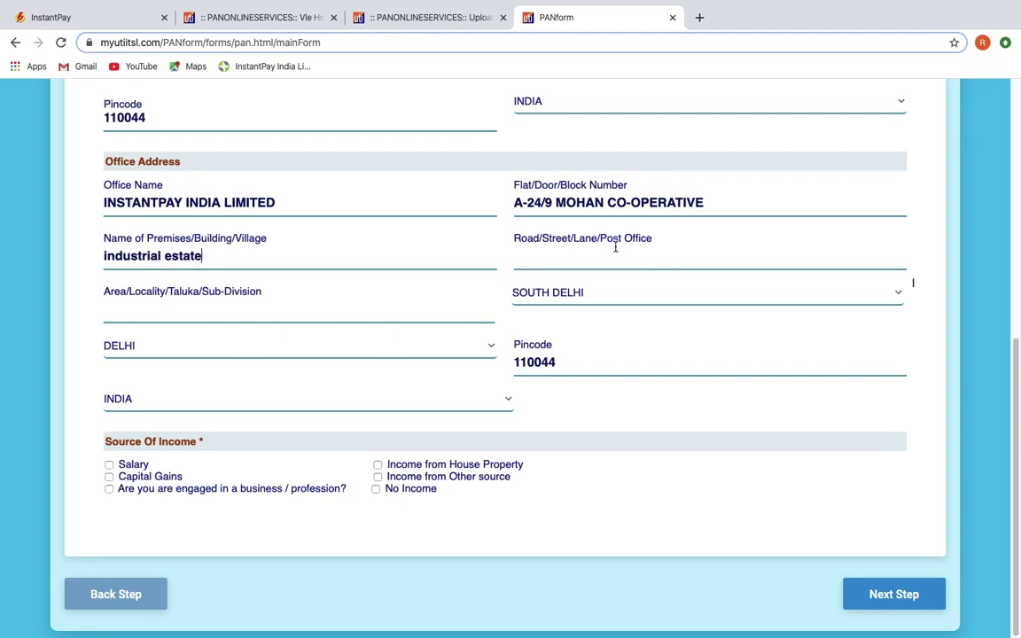
left_click(625, 241)
type("south delhi")
left_click(618, 411)
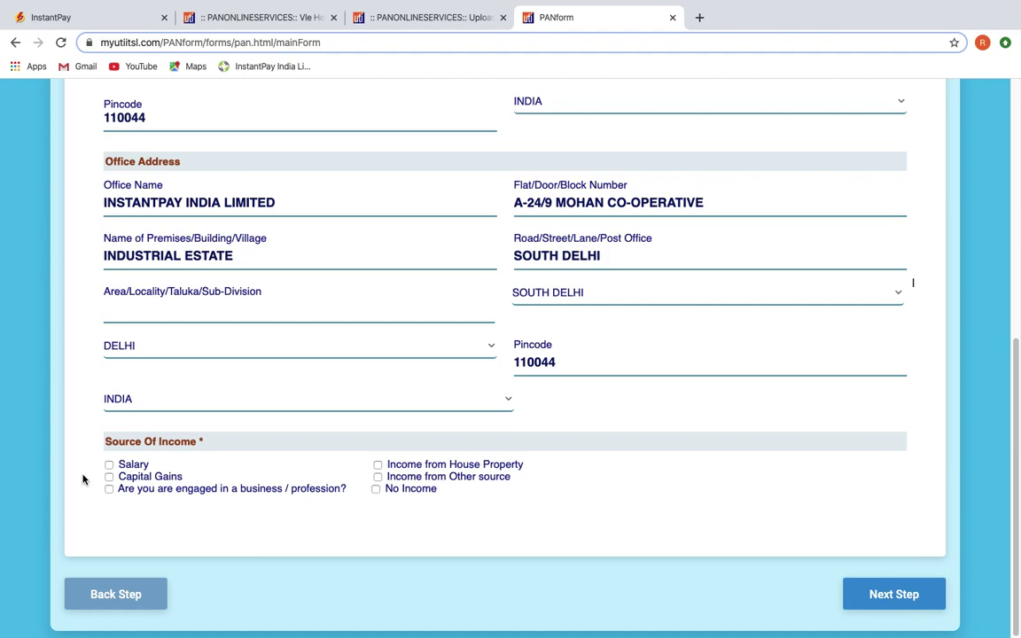
left_click(109, 464)
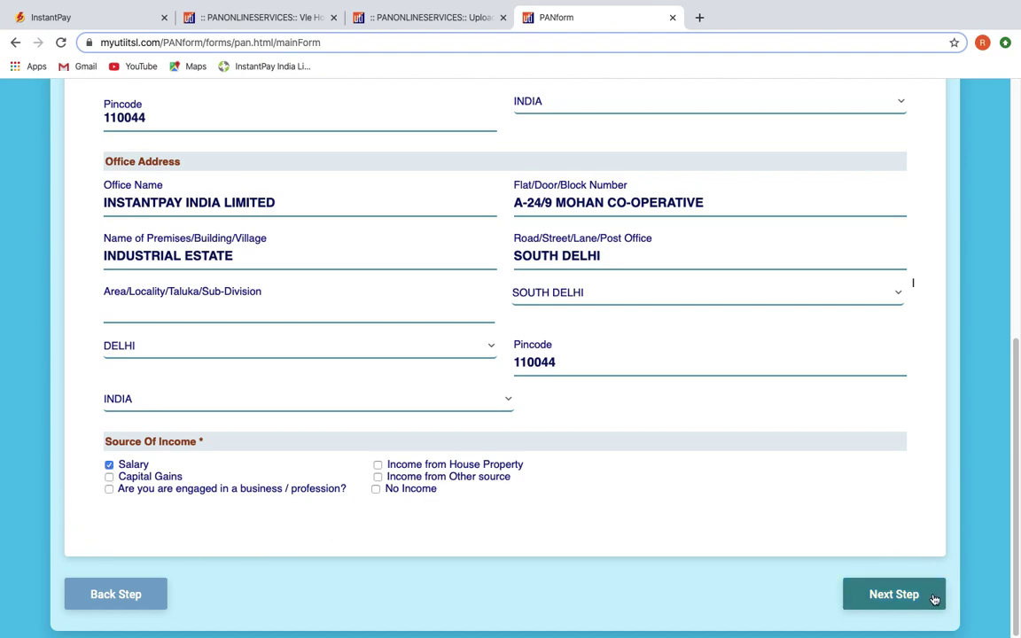
left_click(927, 596)
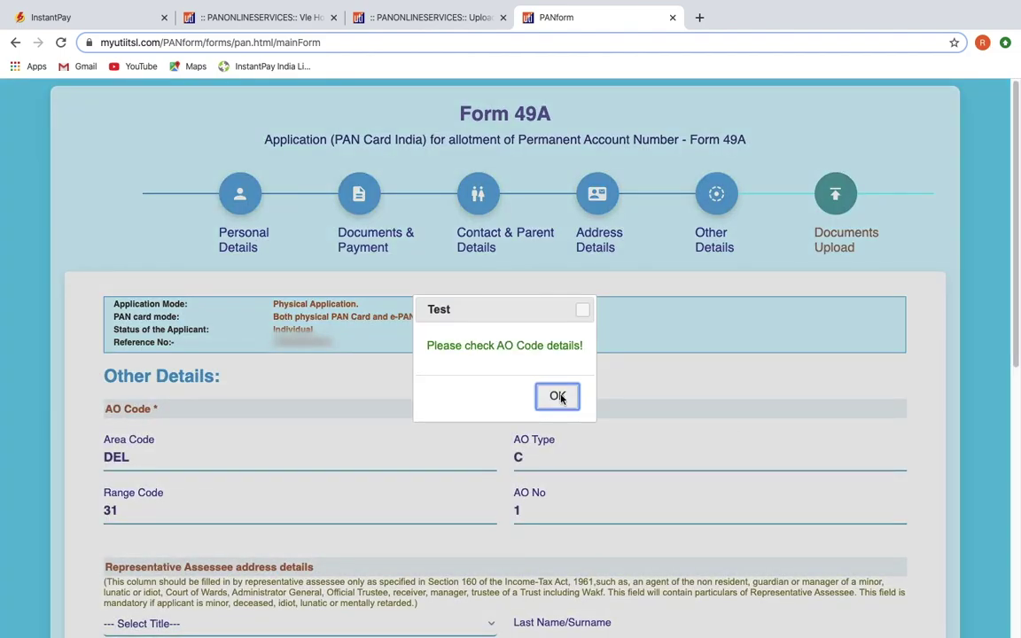
Step: Dismiss the AO Code alert and declare as HIMSELF/HERSELF with verification place Delhi
left_click(558, 396)
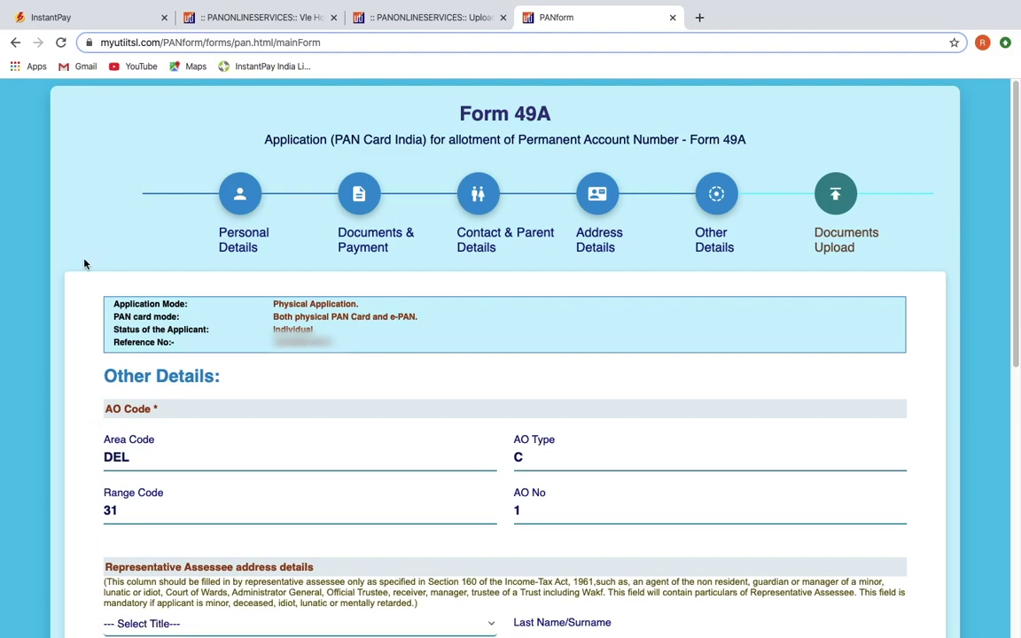
scroll(84, 264, "down", 5)
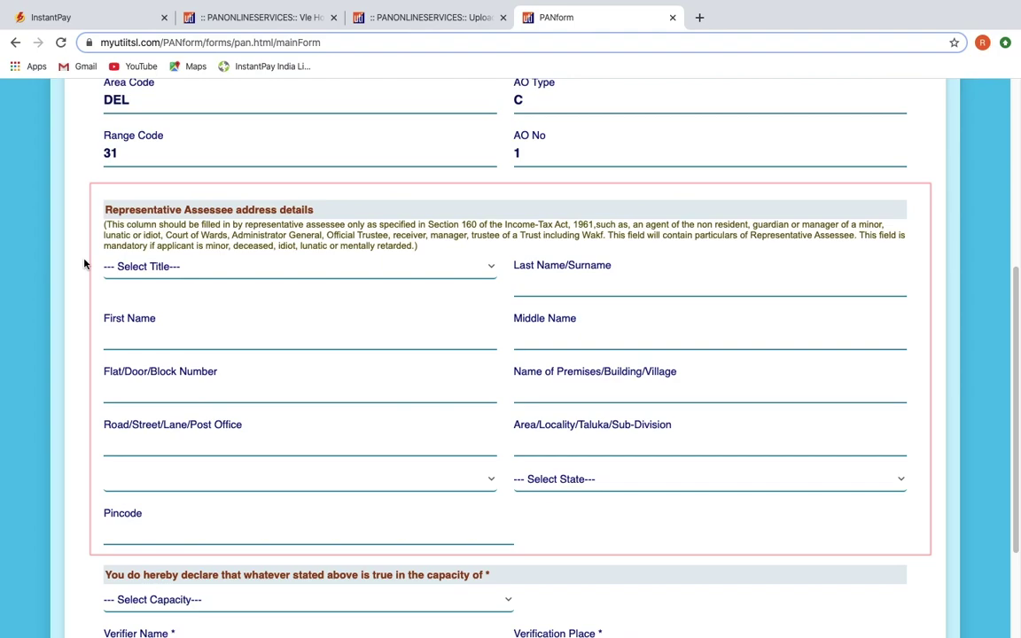
scroll(84, 263, "down", 3)
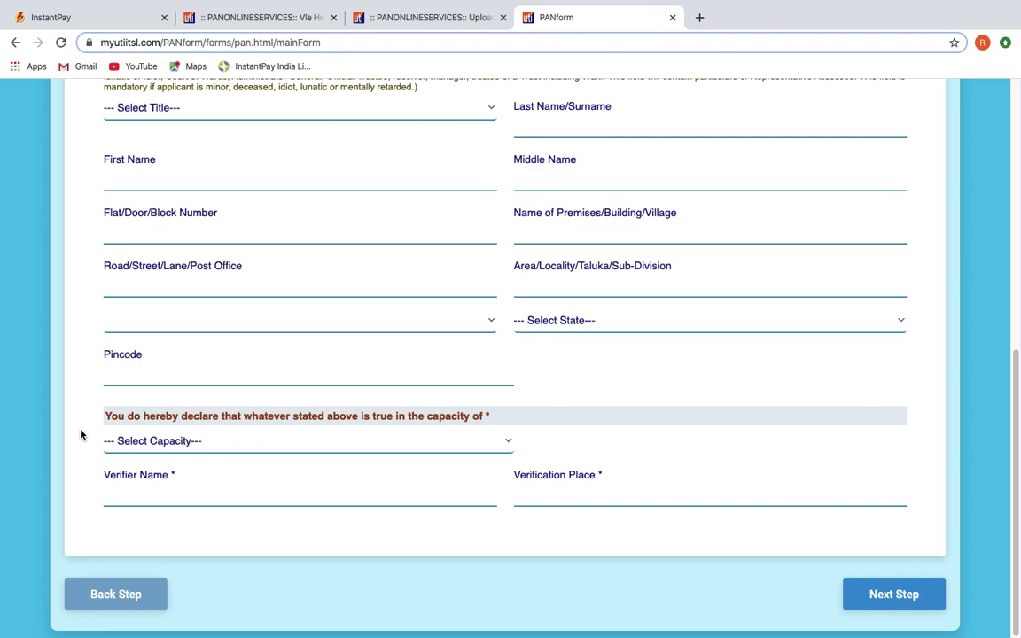
left_click(130, 441)
left_click(183, 458)
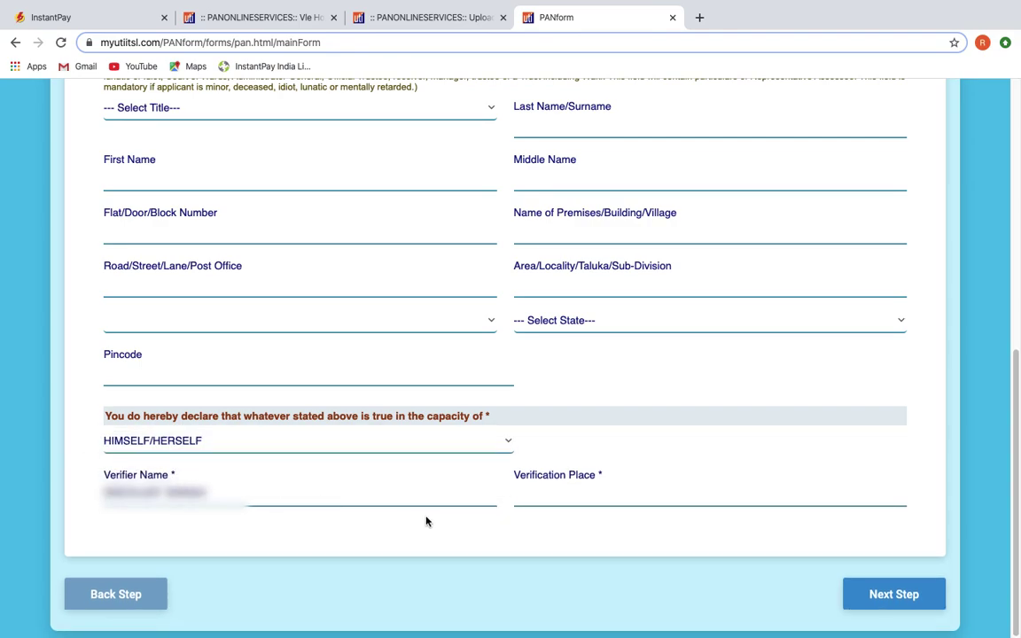
left_click(532, 495)
type("Delhi")
left_click(916, 593)
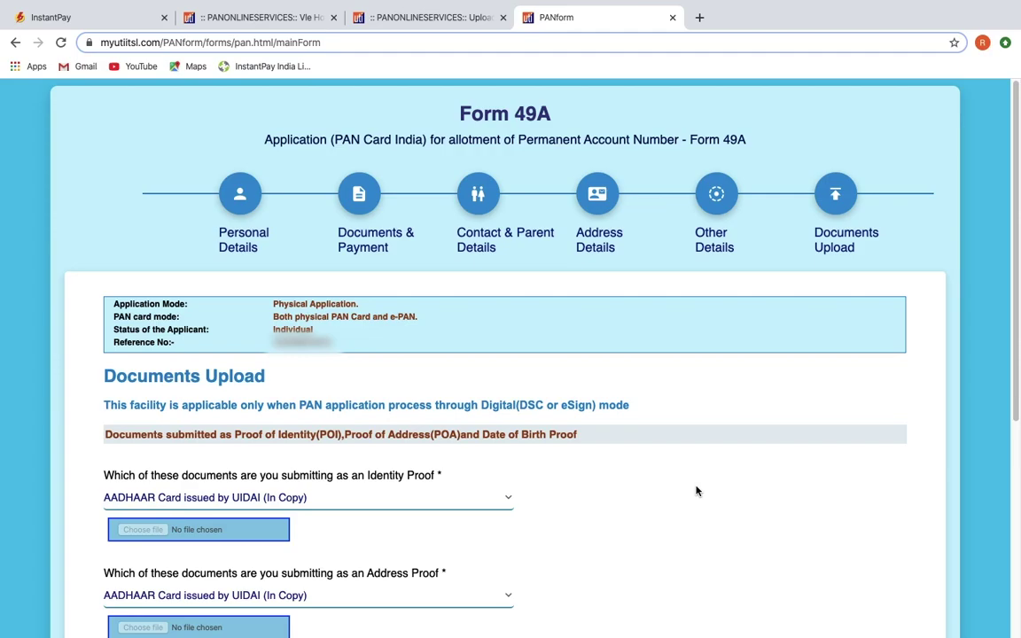
Step: Submit the completed Form 49A from the bottom of the Documents Upload step
scroll(697, 491, "down", 3)
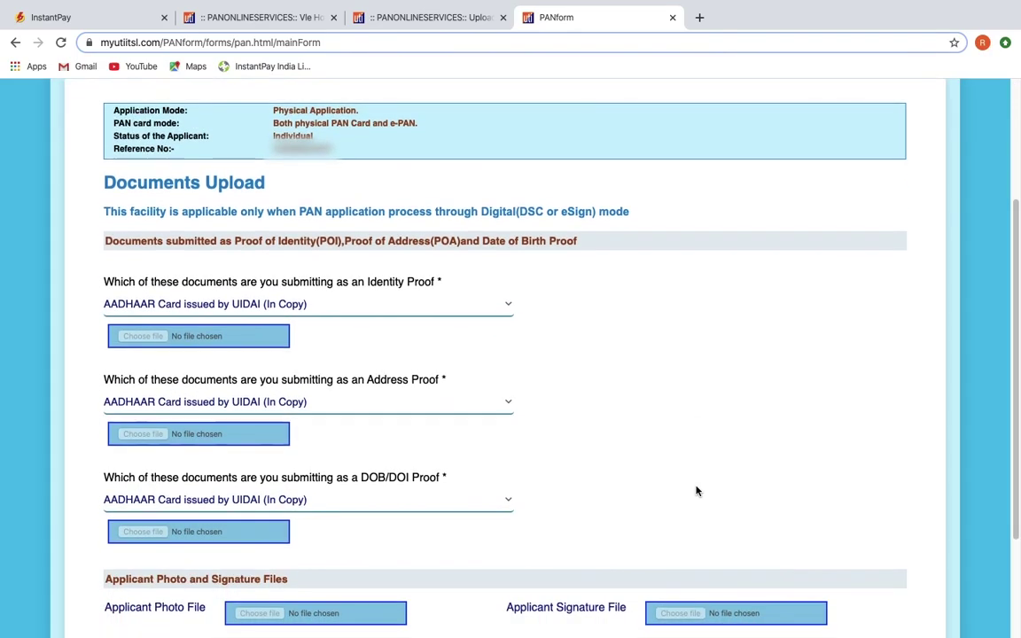
scroll(561, 274, "down", 1)
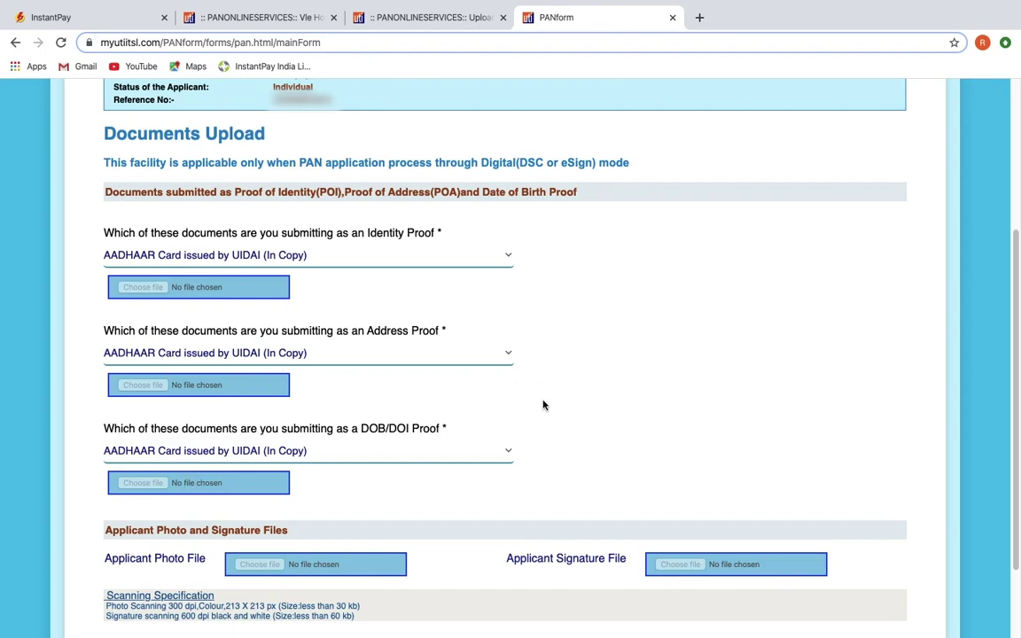
scroll(479, 516, "down", 3)
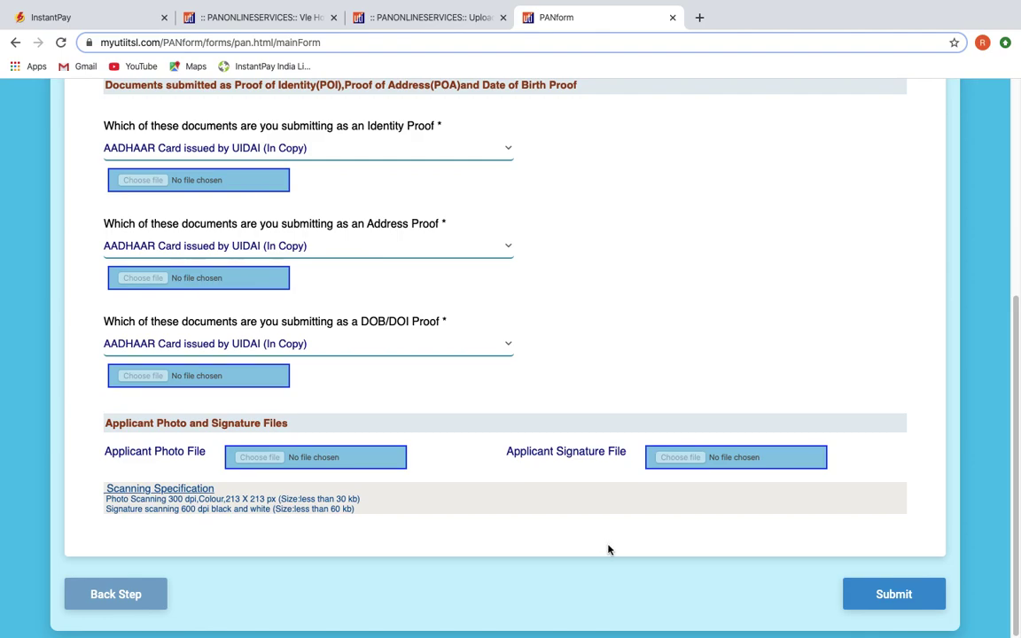
left_click(905, 596)
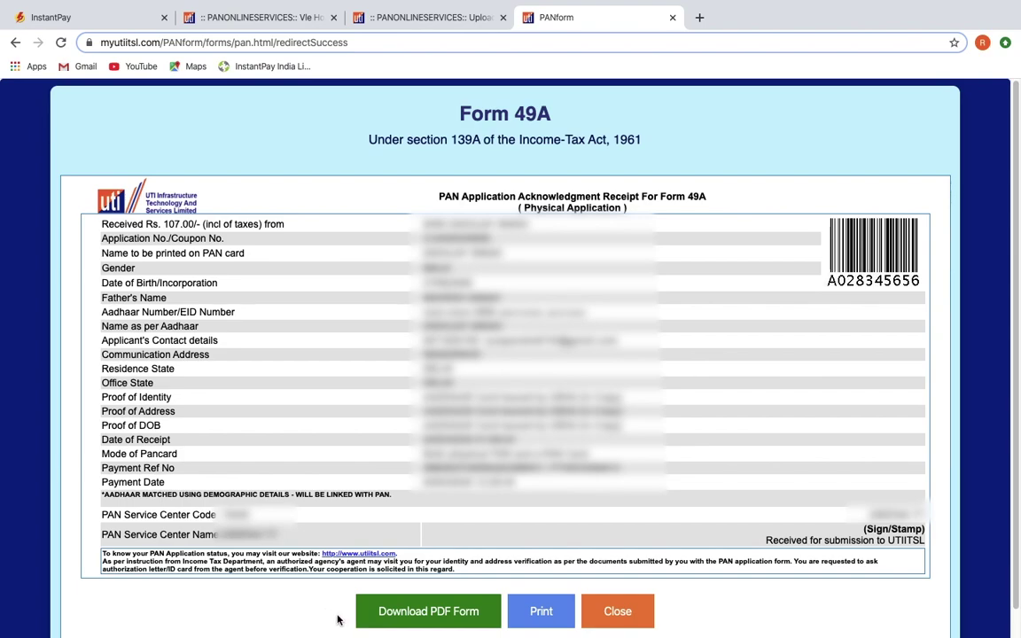
Step: Close the Rs. 107.00 acknowledgment receipt
scroll(338, 616, "down", 1)
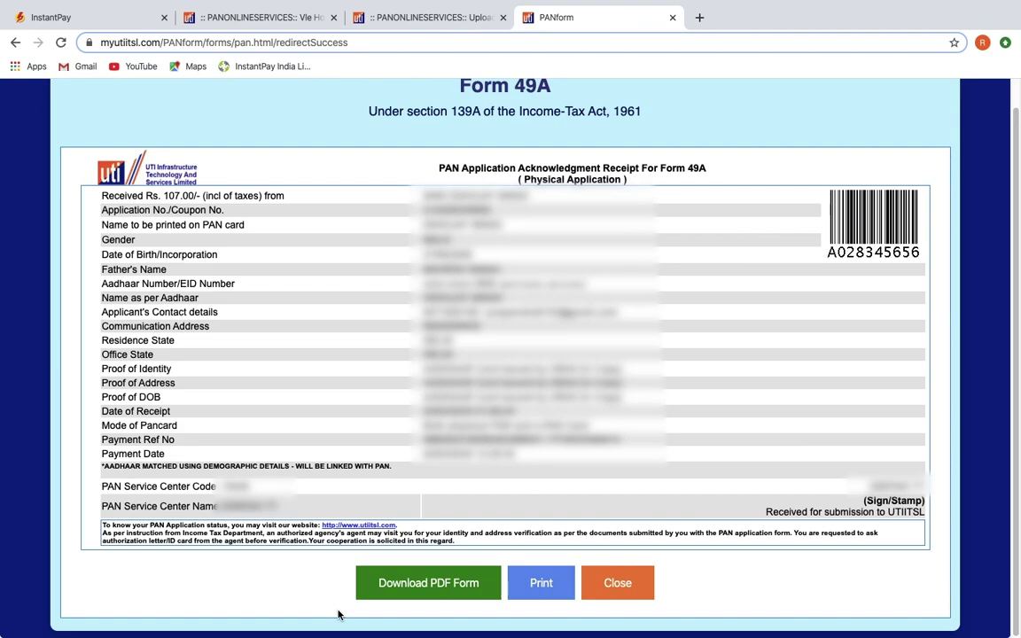
left_click(612, 583)
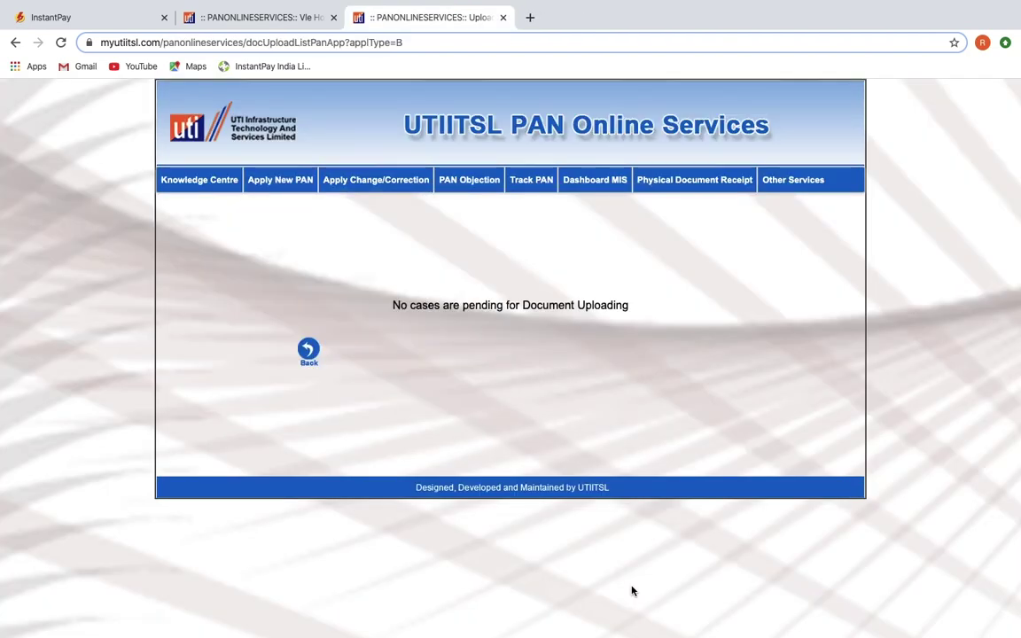
Step: Close the upload tab and go to Upload Document under Apply New PAN
key("ctrl+w")
mouse_move(280, 184)
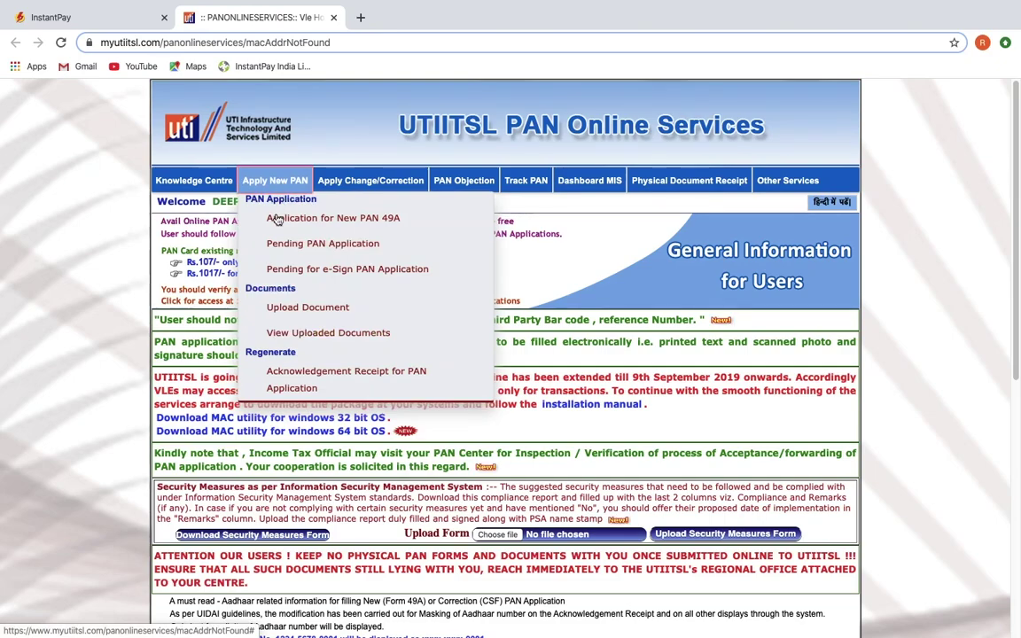
left_click(312, 308)
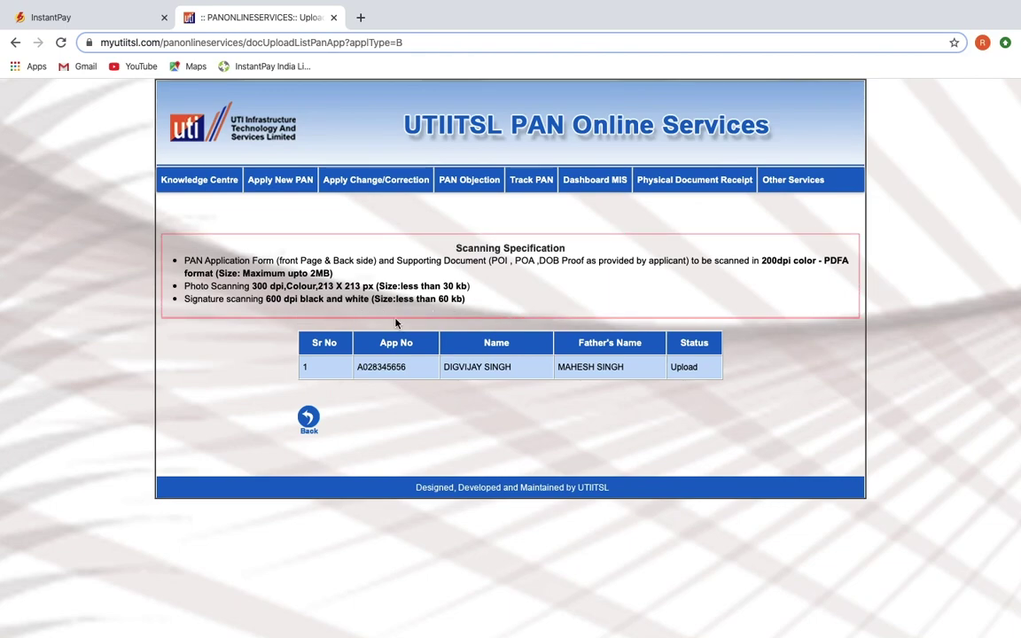
Step: Attach the scanned form PDF, applicant photo and signature image, upload them and confirm
left_click(684, 367)
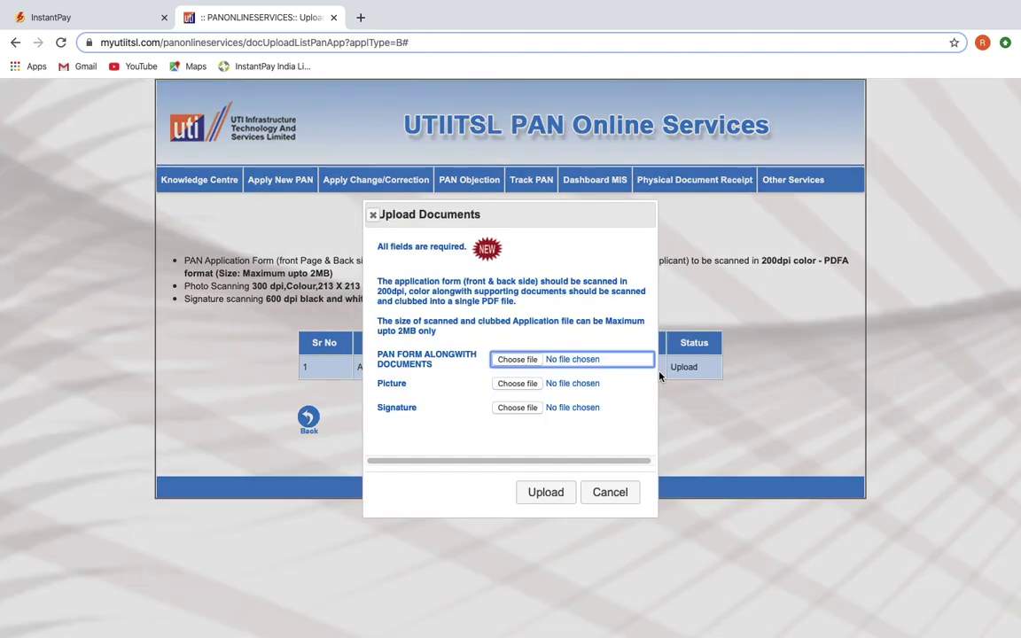
left_click(525, 364)
left_click(392, 35)
left_click(759, 302)
left_click(517, 383)
double_click(368, 227)
left_click(525, 410)
left_click(387, 152)
left_click(815, 301)
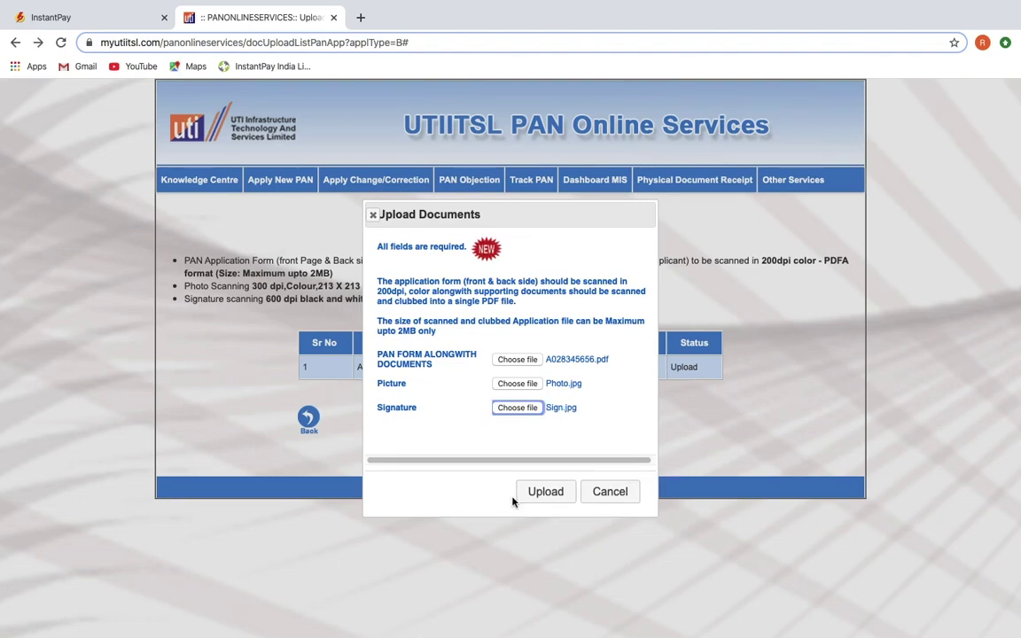
left_click(549, 494)
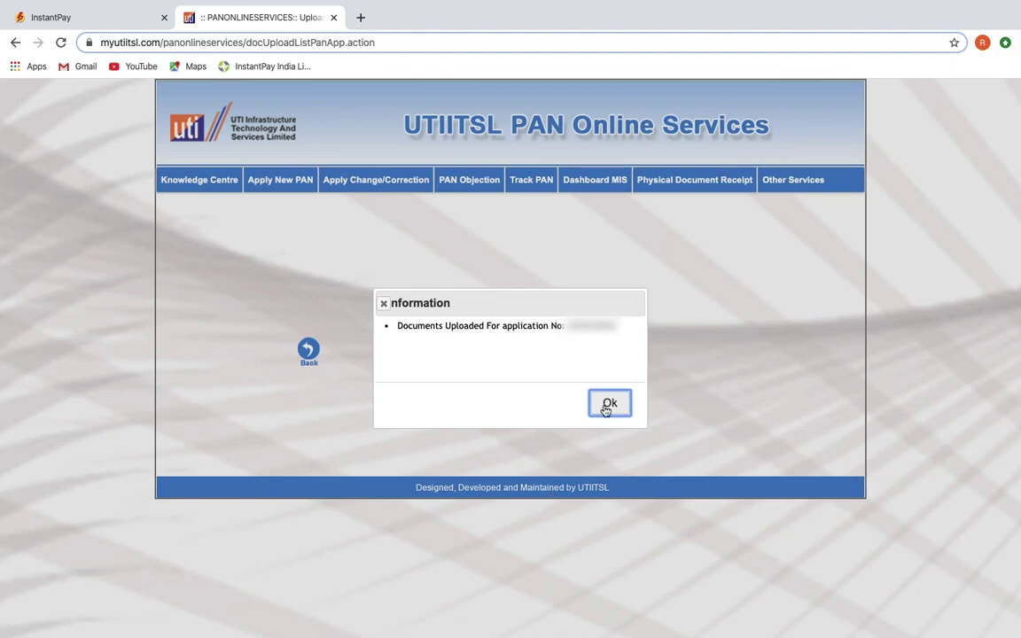
left_click(610, 403)
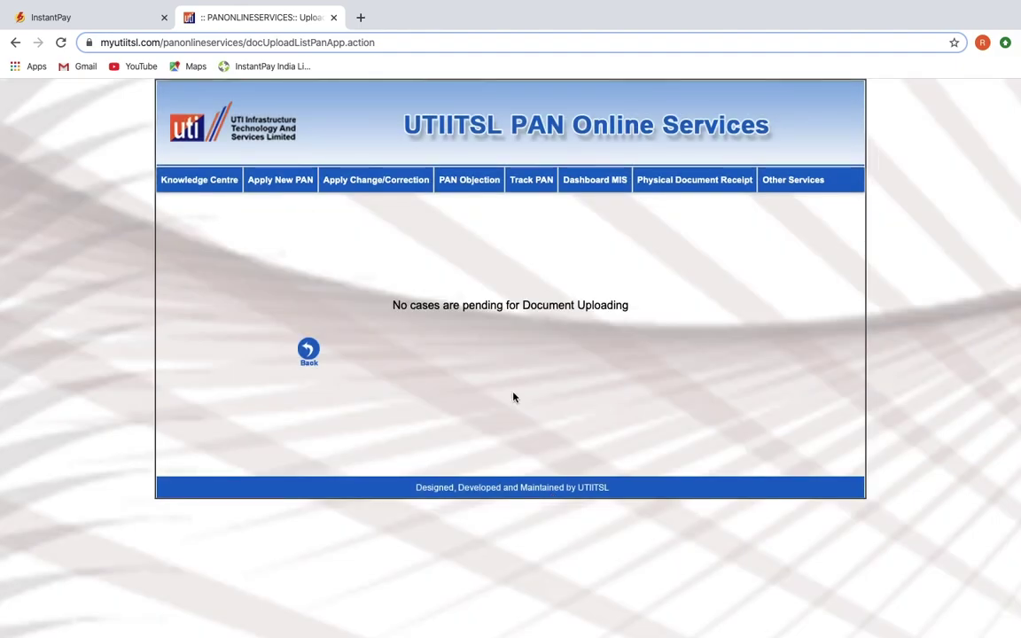